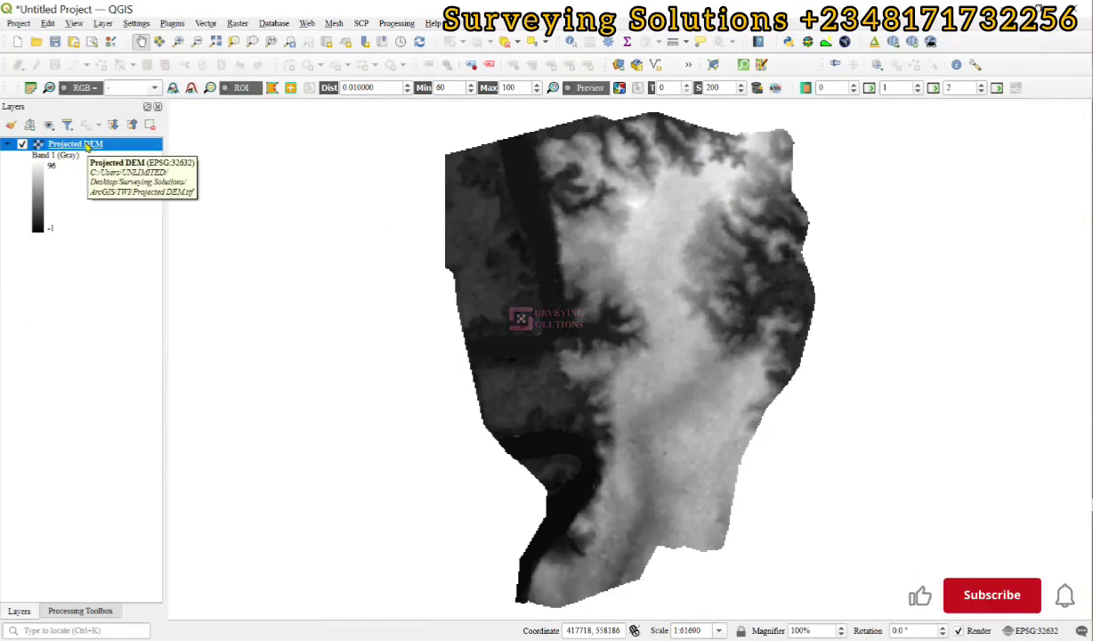
Open the symbology properties of the Projected DEM layer and set its render type to Singleband pseudocolor
right_click(86, 145)
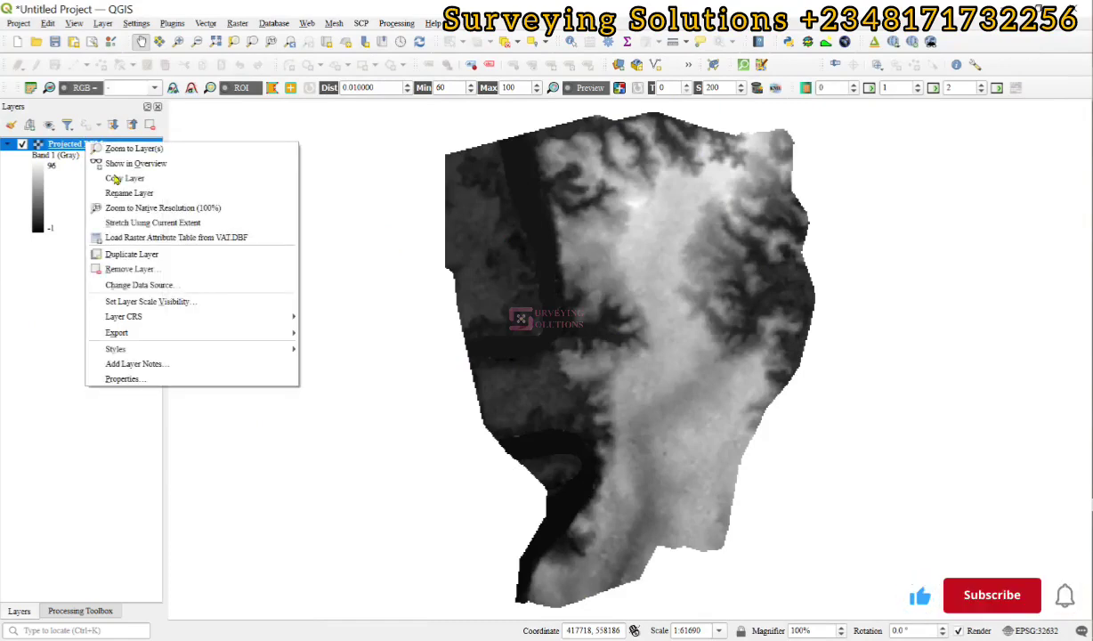
left_click(125, 379)
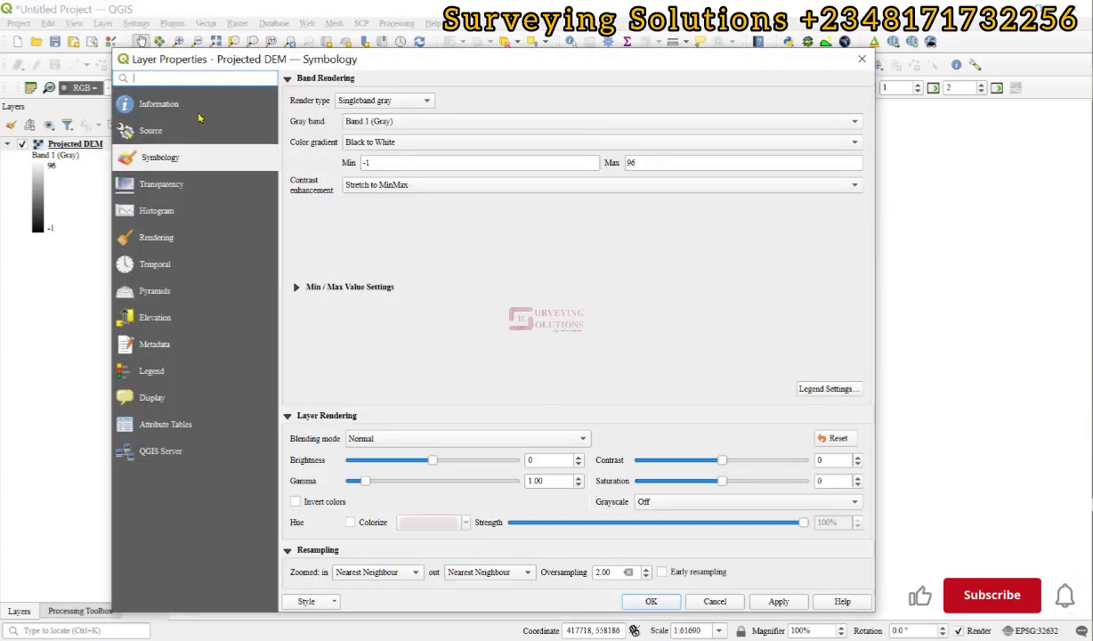
left_click(351, 100)
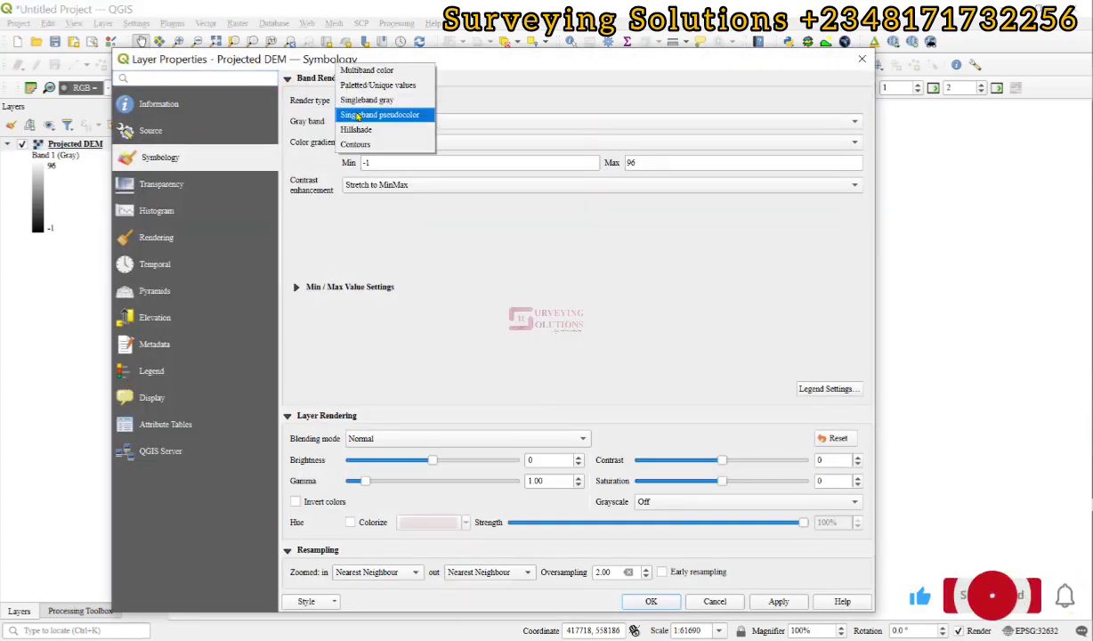
left_click(357, 116)
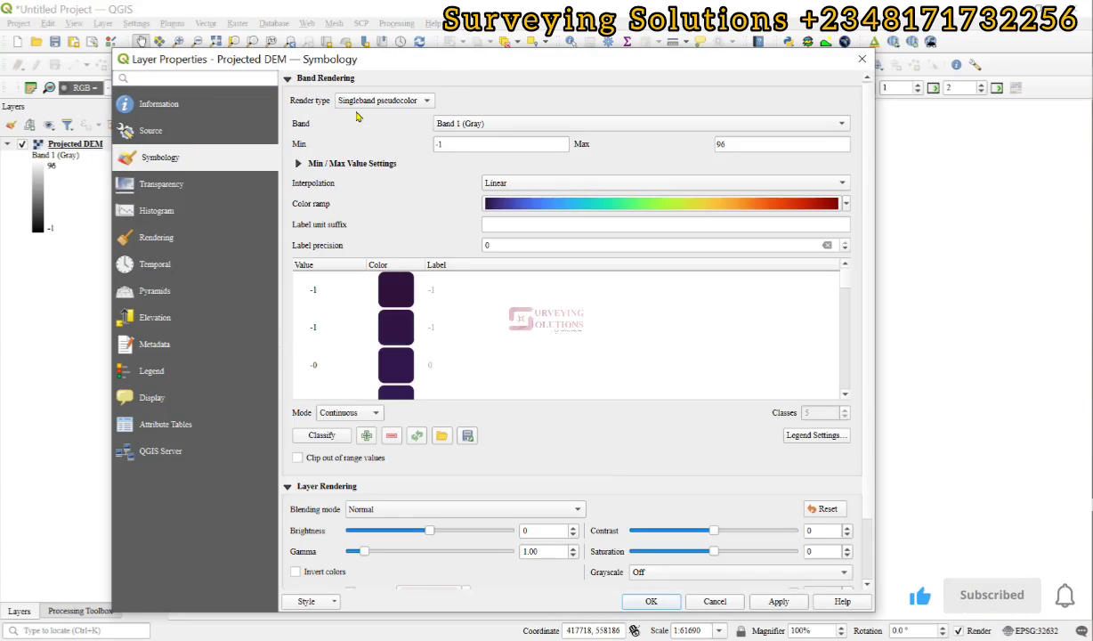
Classify the Projected DEM symbology in Equal Interval mode with 4 classes and apply it to the layer
left_click(343, 412)
left_click(343, 425)
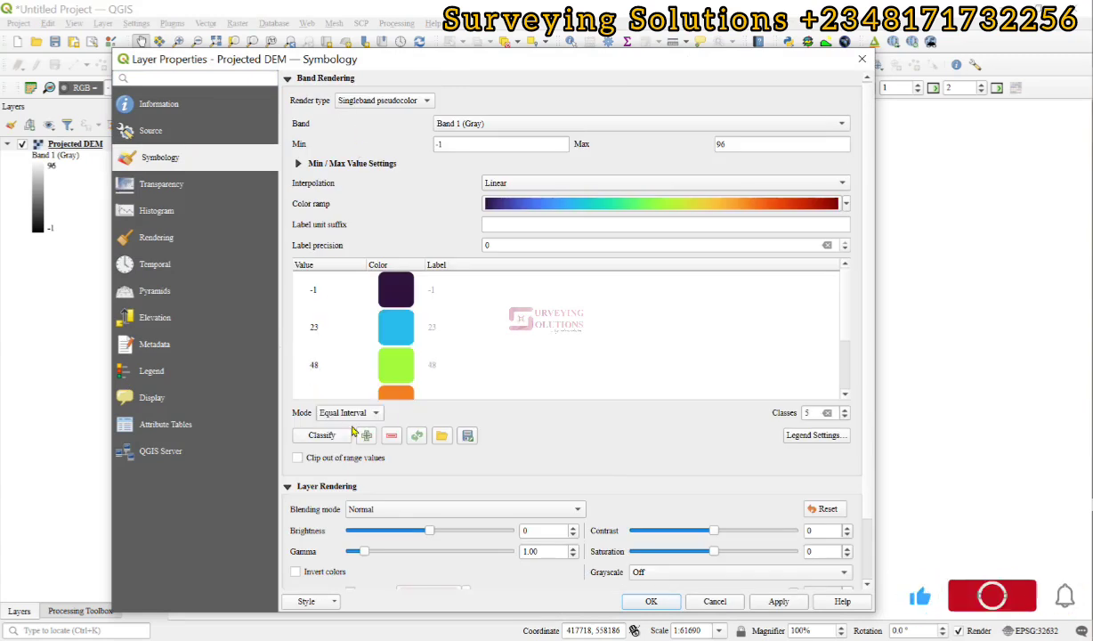
left_click(818, 415)
key("BackSpace")
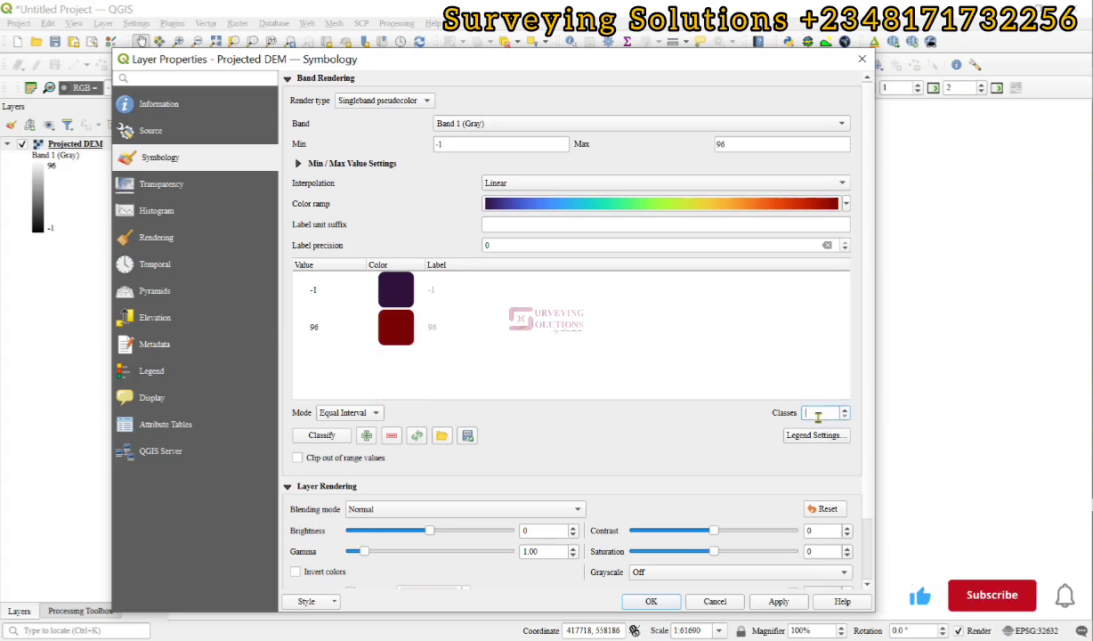
type("4")
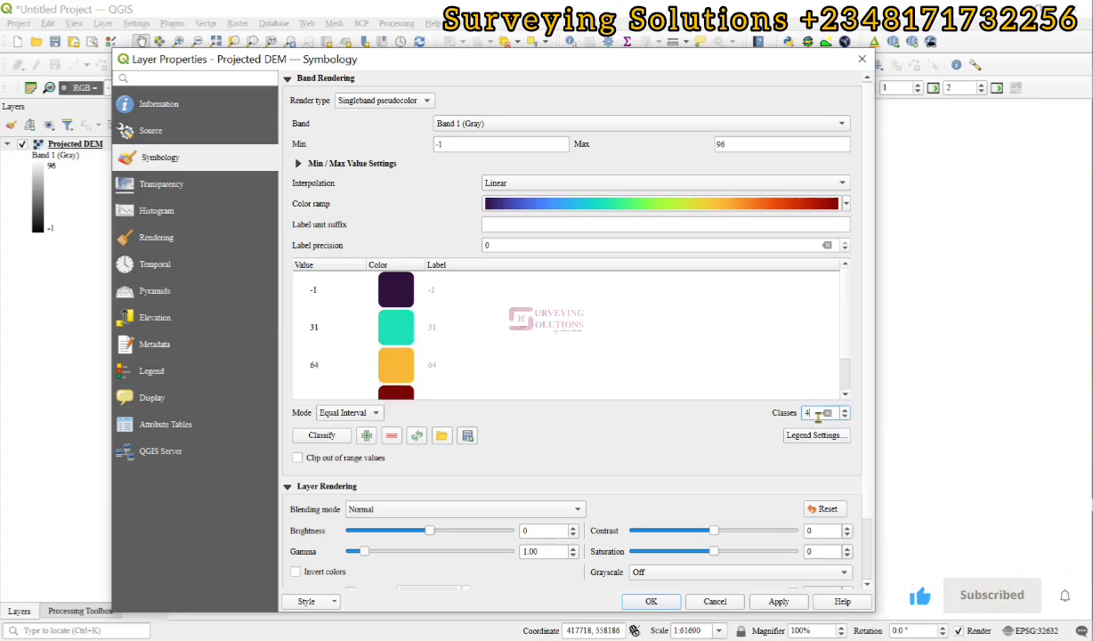
left_click(778, 601)
left_click(651, 600)
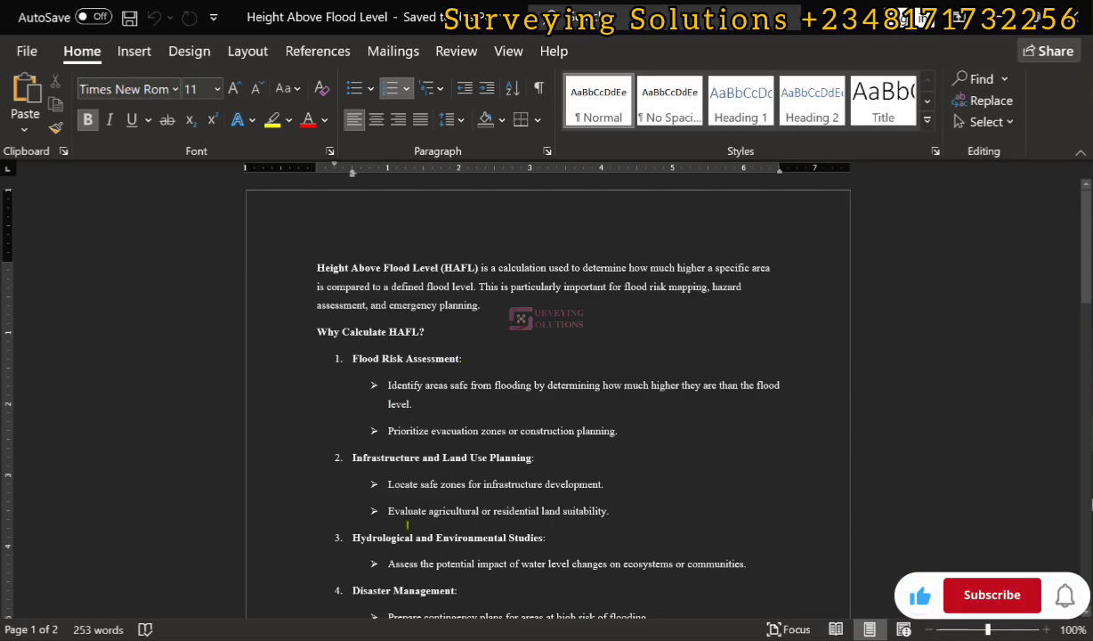
Switch to the Height Above Flood Level document in Word and read the reasons for calculating HAFL
scroll(523, 457, "down", 3)
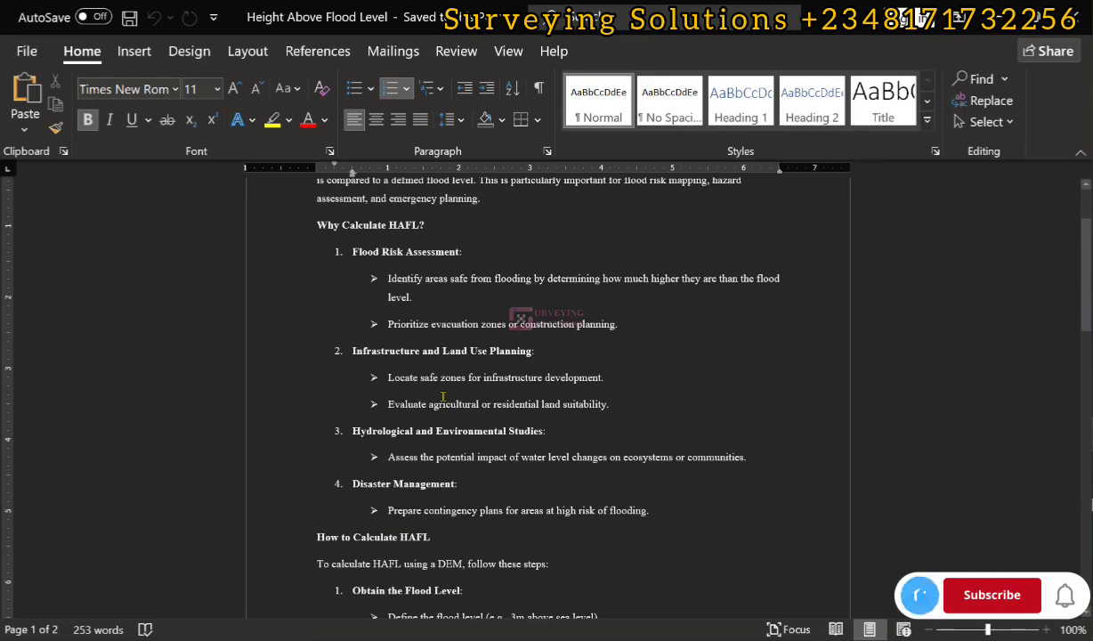
scroll(442, 396, "down", 3)
scroll(442, 396, "down", 1)
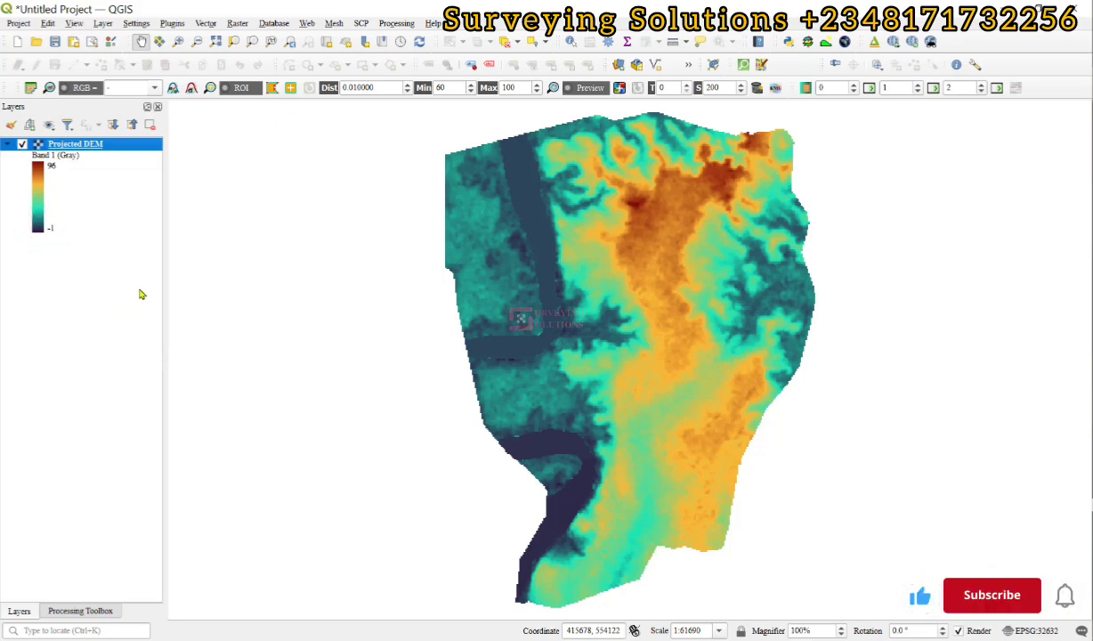
In QGIS, add the OpenStreetMap basemap, place it beneath the Projected DEM layer and inspect the area around the DEM
left_click(102, 23)
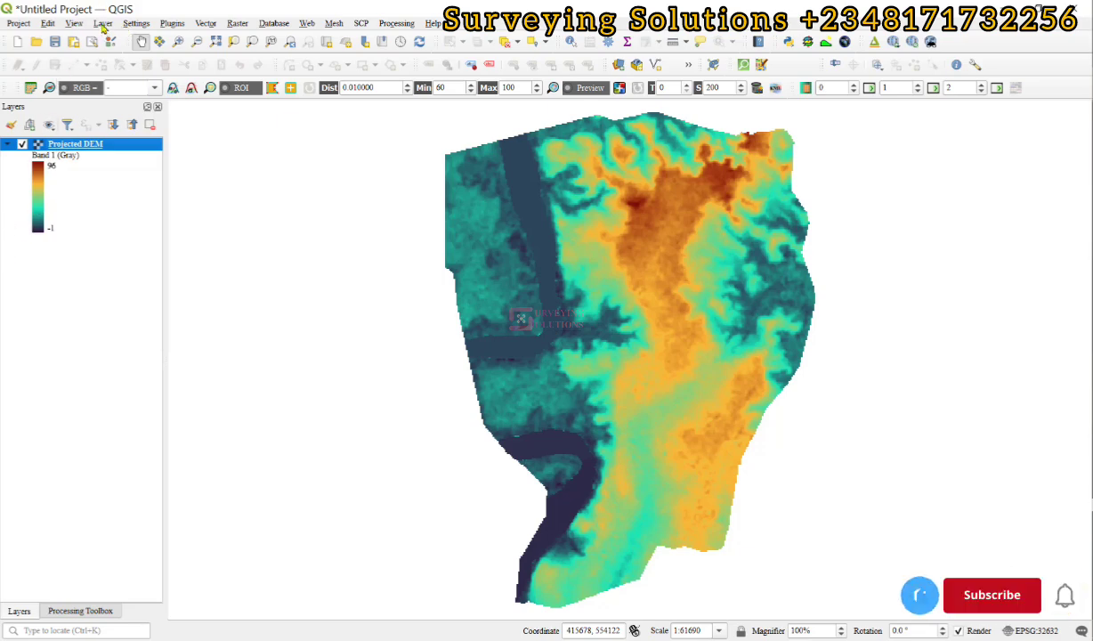
left_click(160, 37)
double_click(367, 281)
left_click(899, 613)
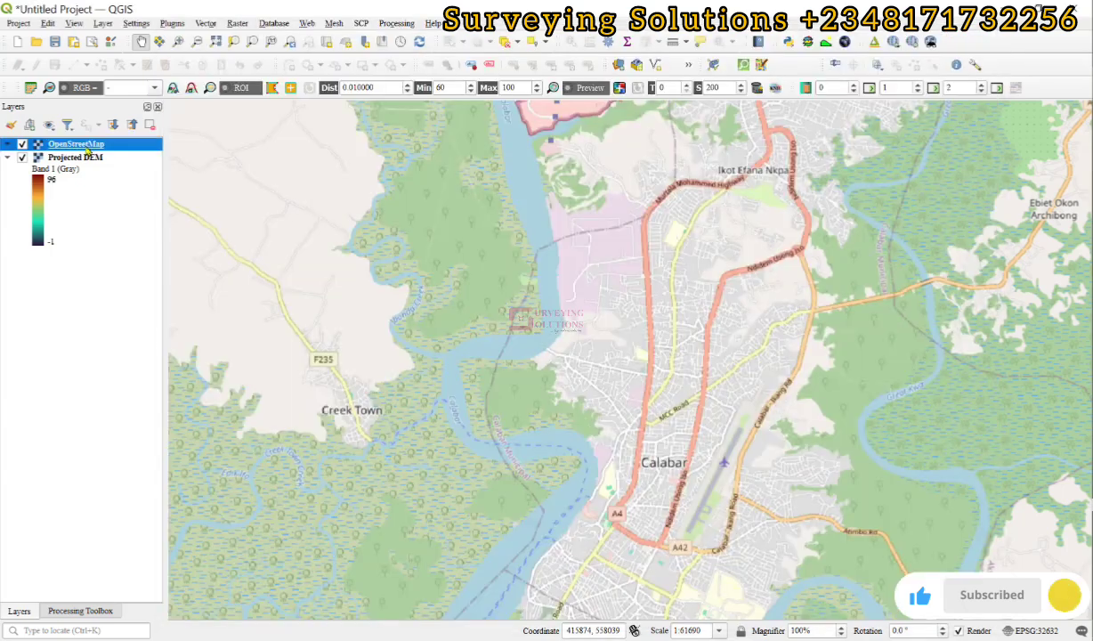
left_click_drag(76, 143, 93, 272)
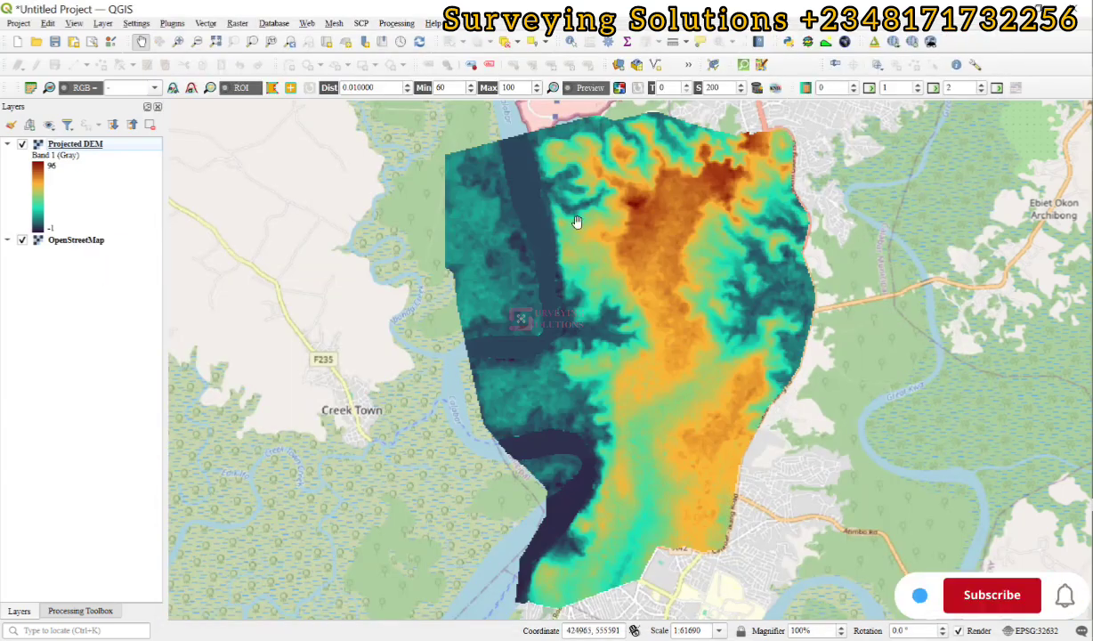
left_click_drag(485, 176, 489, 235)
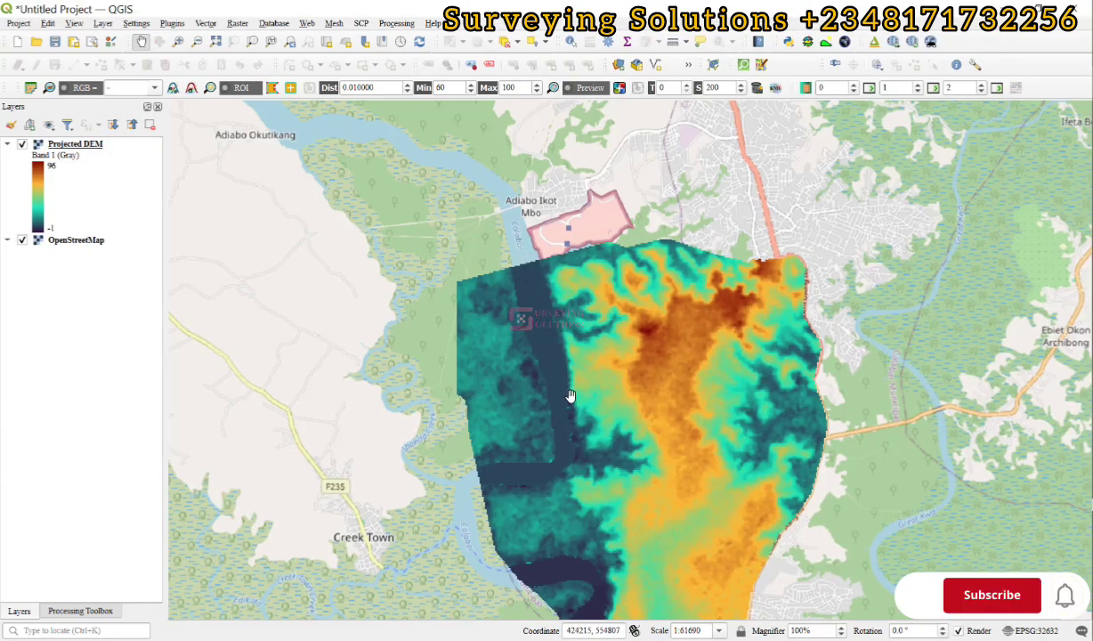
left_click_drag(586, 499, 585, 368)
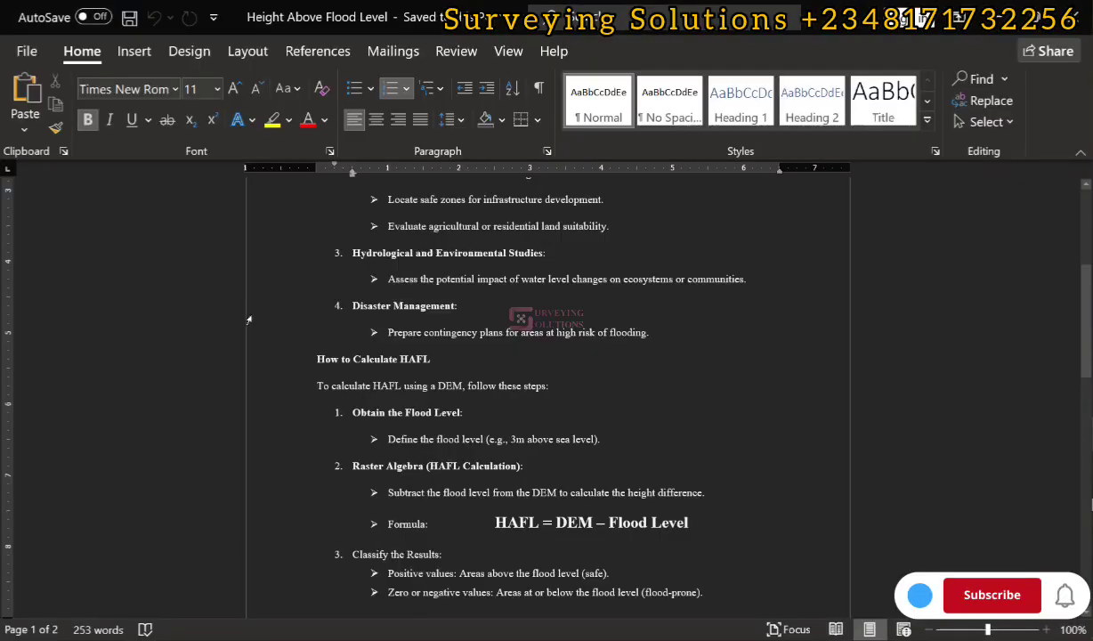
Switch to the Word document and review the HAFL calculation steps and the colours of the four risk classes
scroll(239, 307, "down", 3)
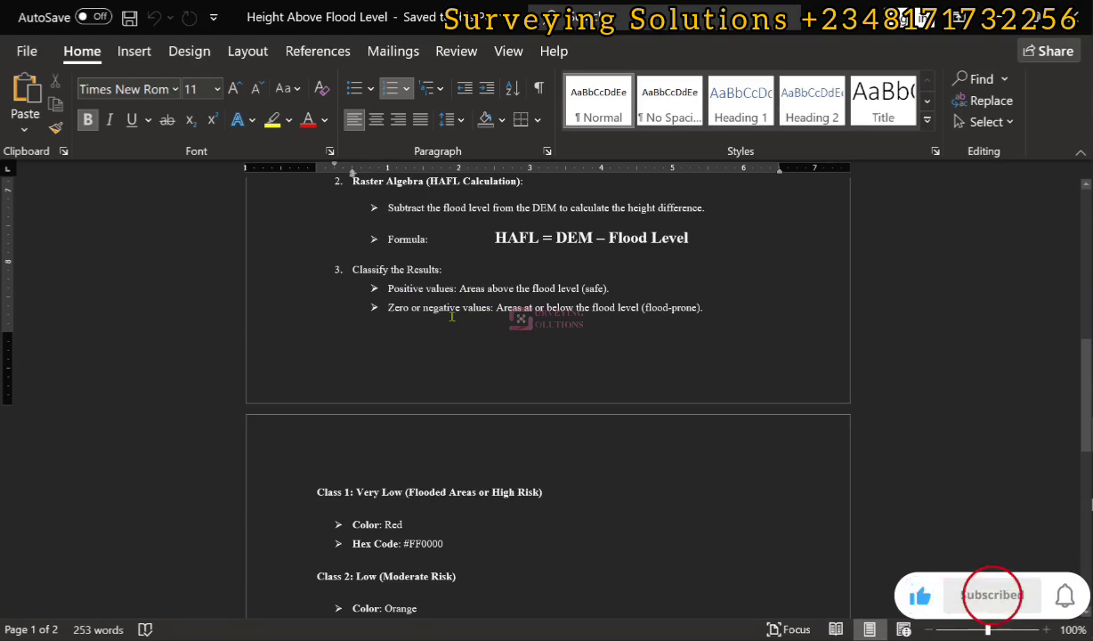
scroll(419, 392, "down", 5)
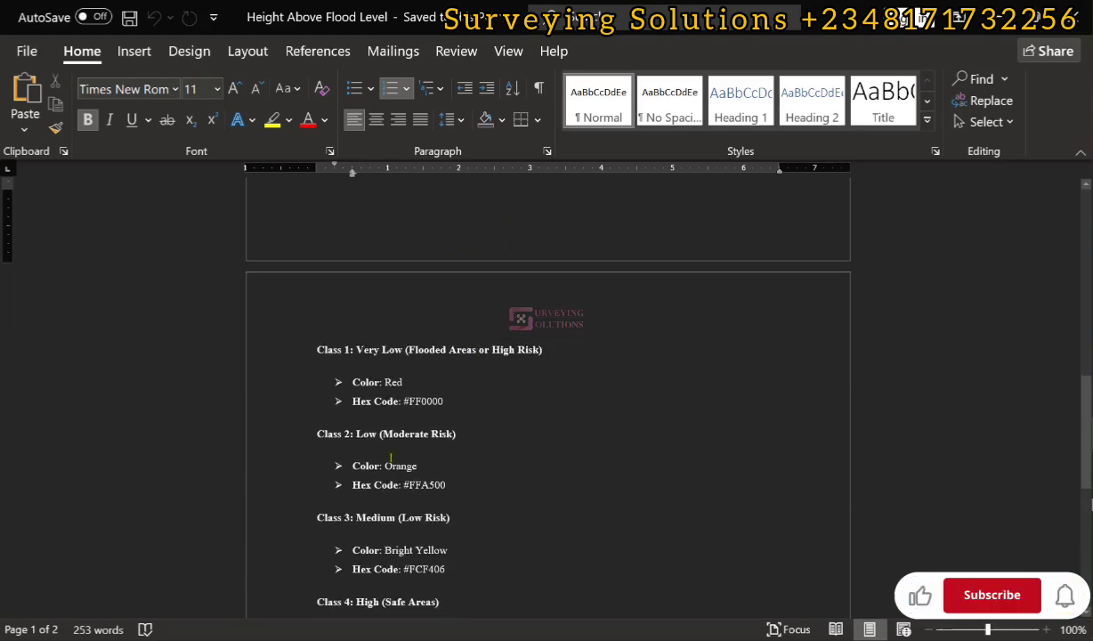
scroll(384, 423, "down", 3)
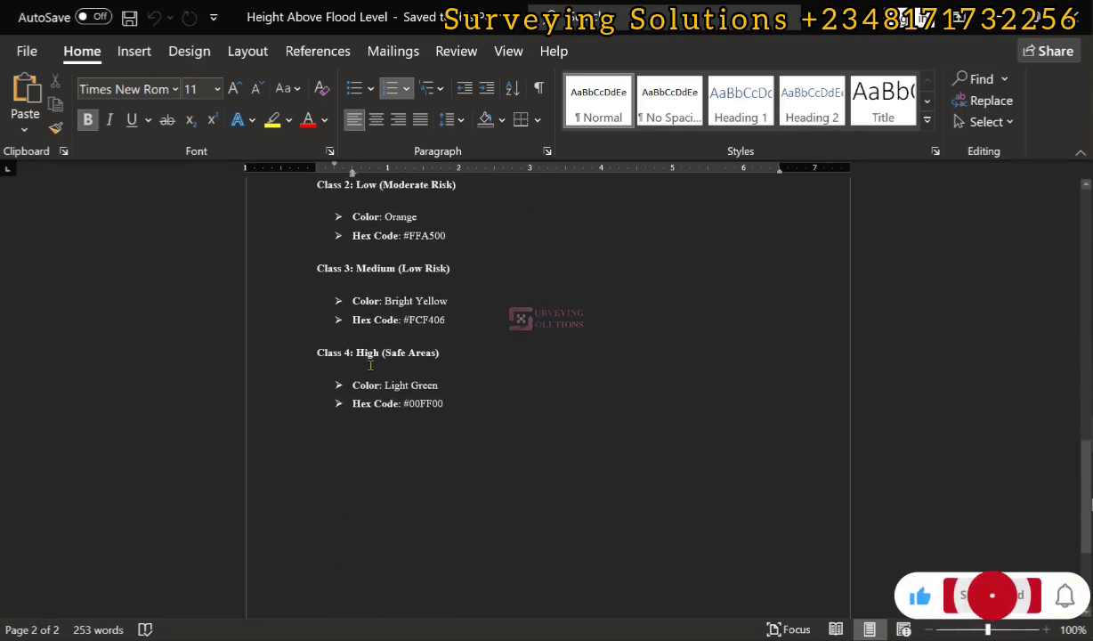
scroll(845, 289, "up", 4)
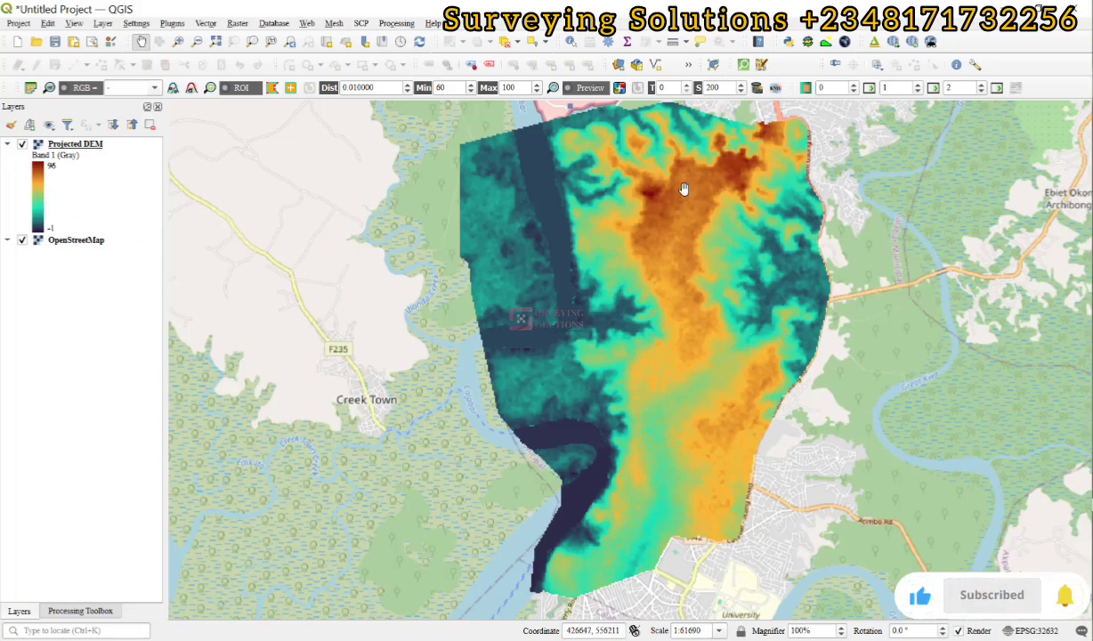
In QGIS, open the Raster Calculator and build the expression "Projected DEM@1"-3
left_click(237, 25)
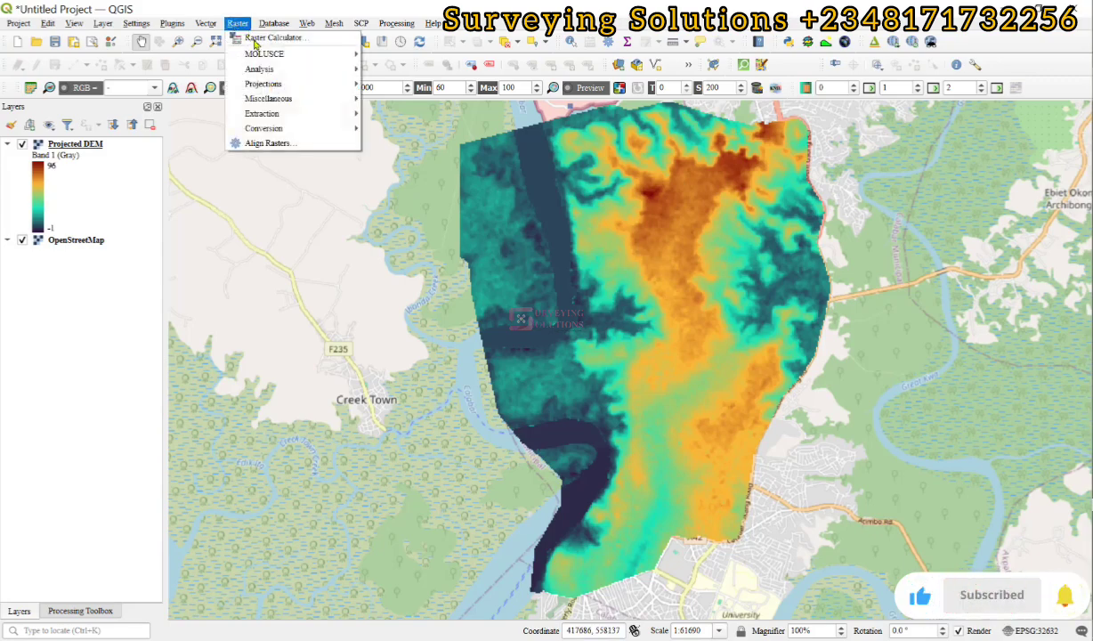
left_click(267, 38)
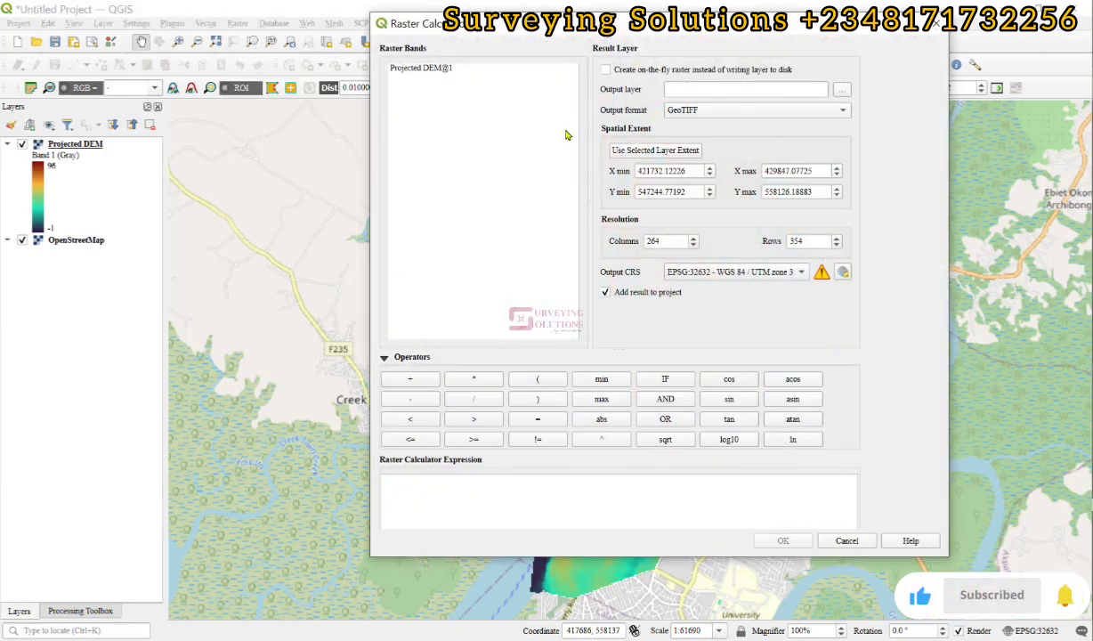
left_click_drag(594, 53, 629, 81)
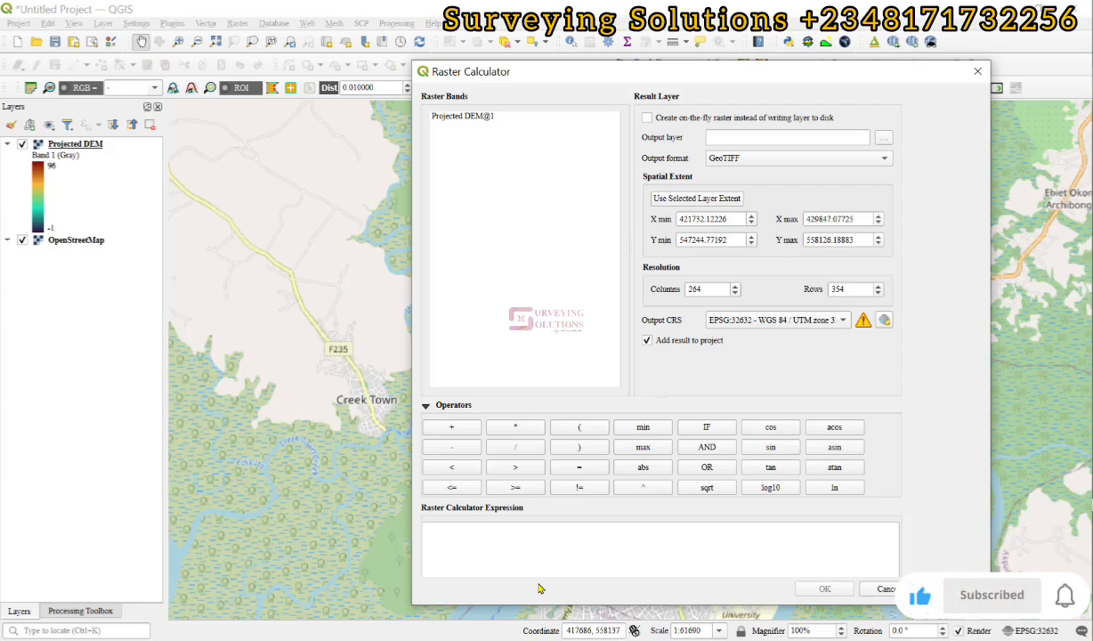
double_click(473, 117)
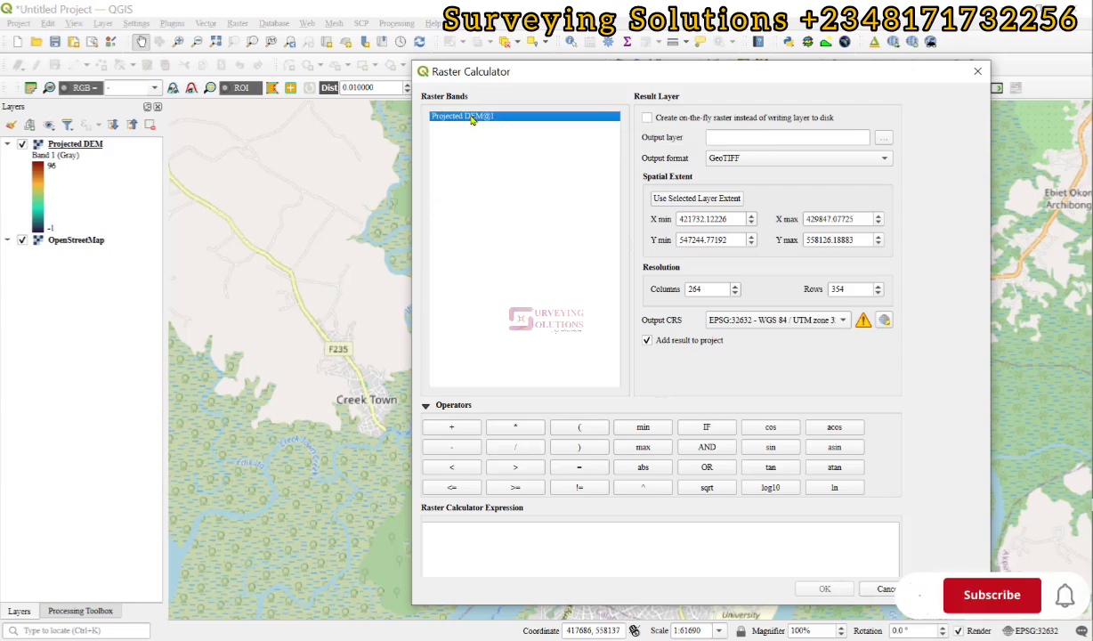
left_click(565, 527)
type("-3")
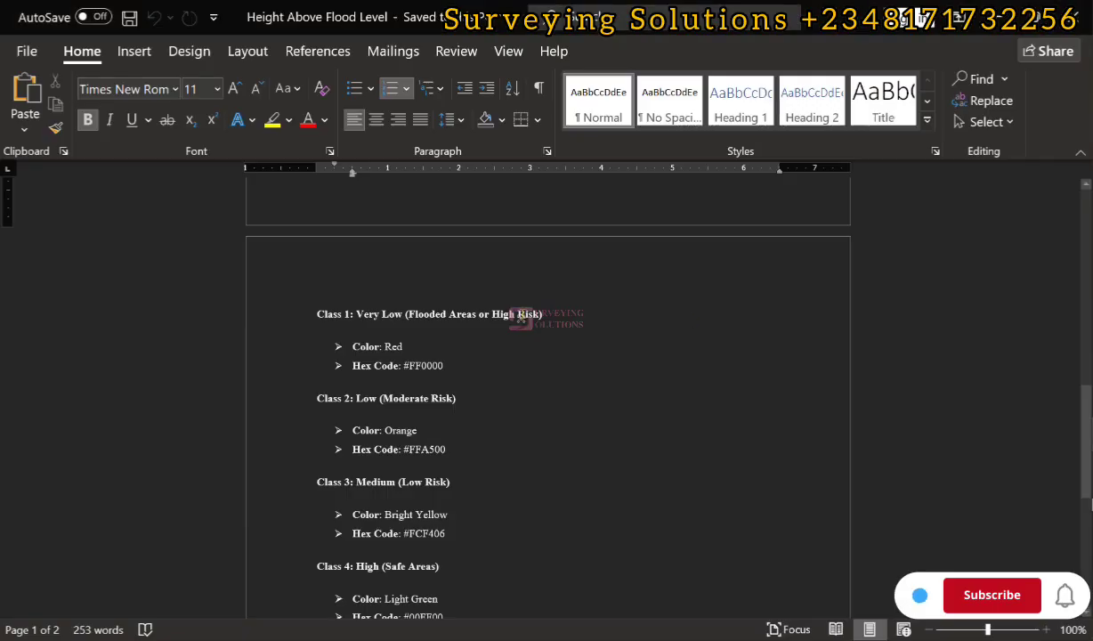
Check the HAFL formula in the Word document, and run the QGIS raster calculation with the output saved as HAFL in the HAFL folder
scroll(519, 315, "up", 5)
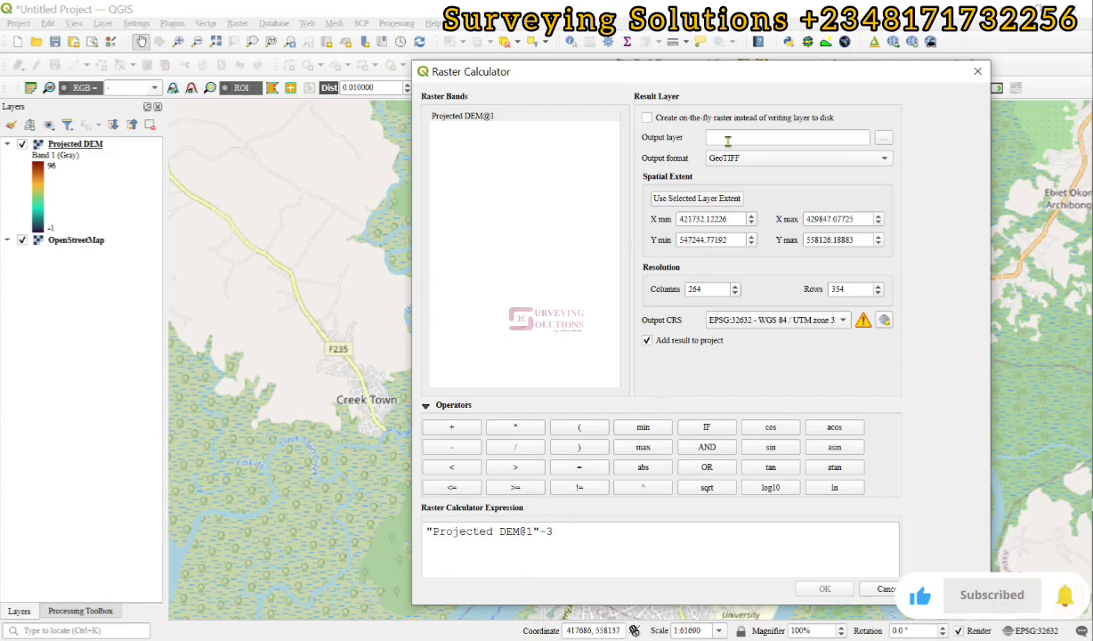
left_click(881, 139)
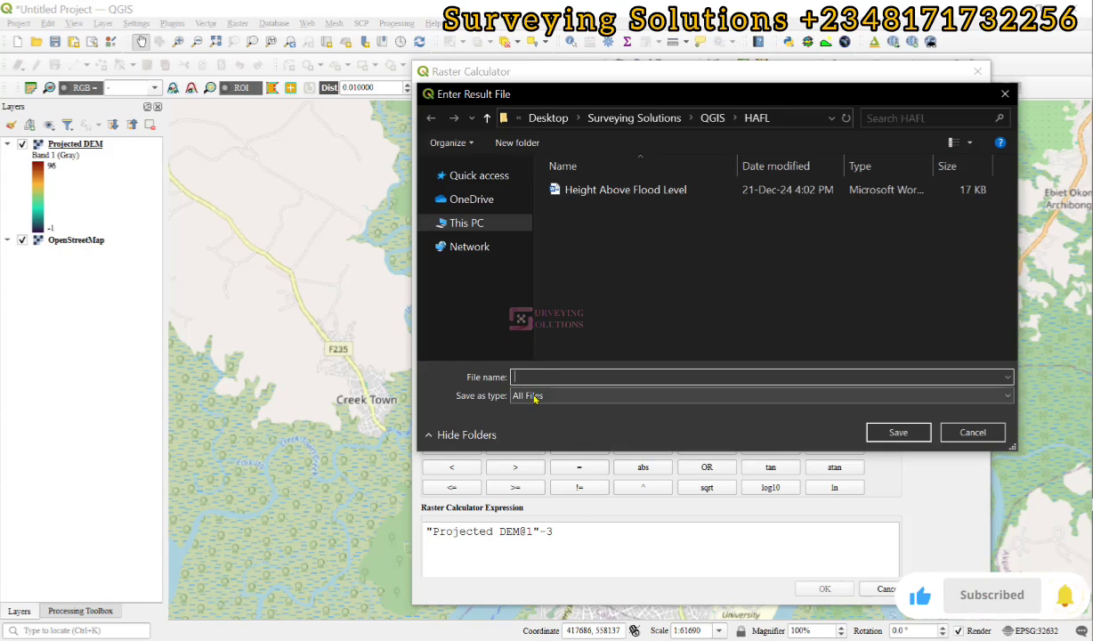
type("HAF")
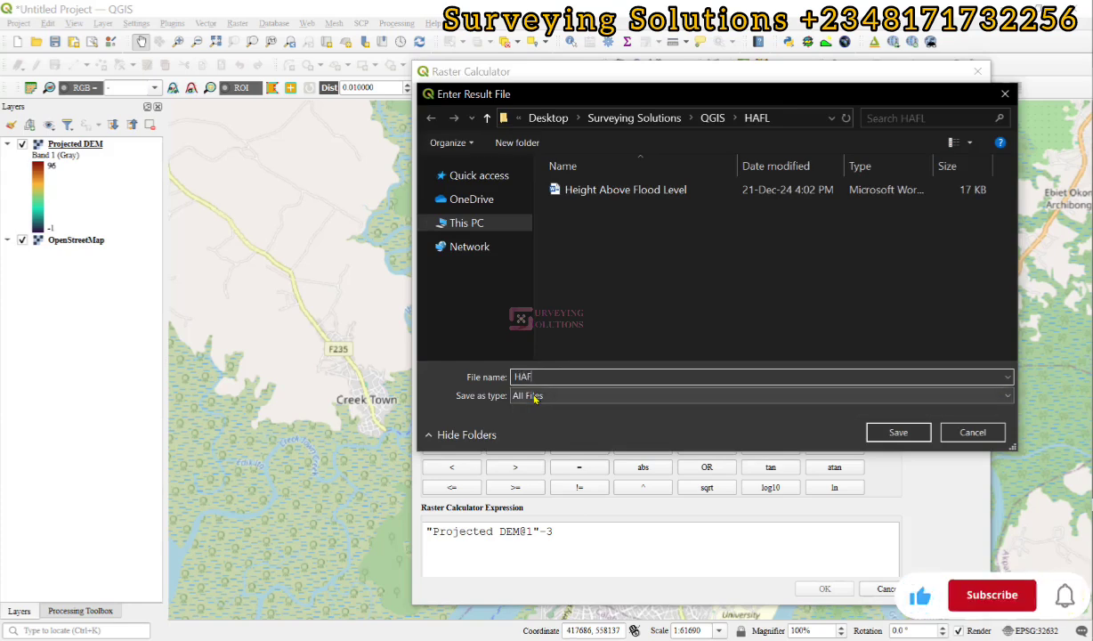
type("L")
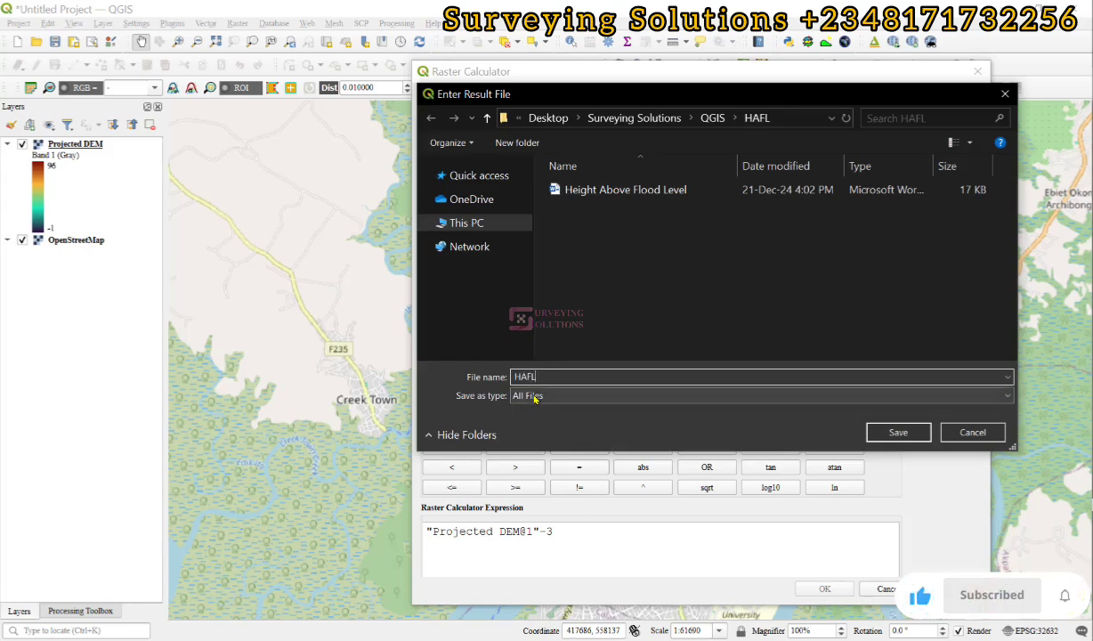
left_click(896, 431)
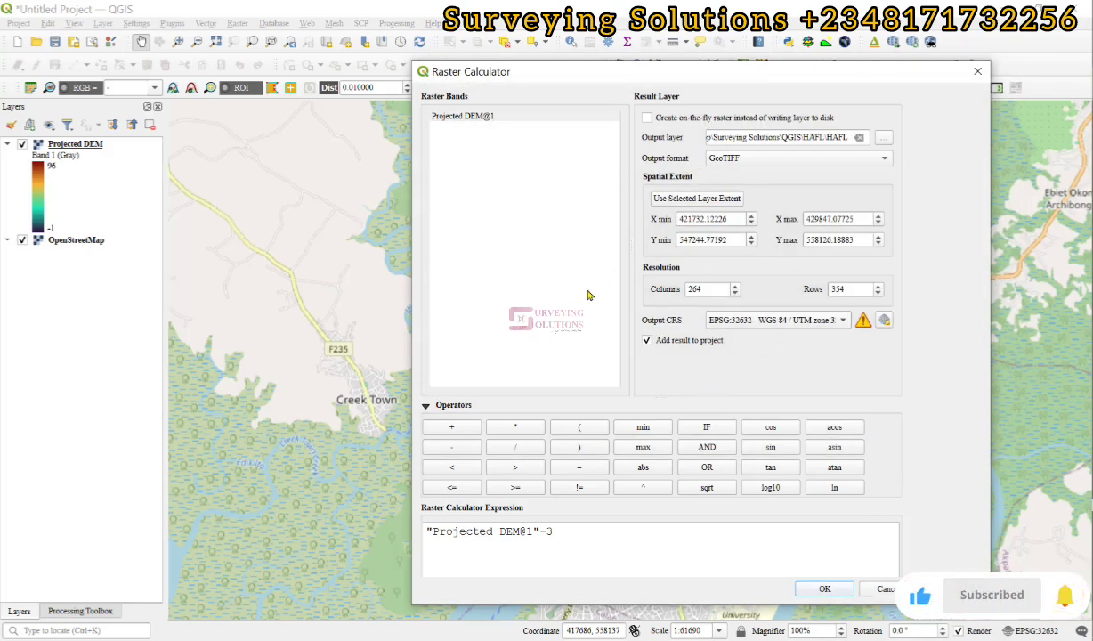
left_click(824, 590)
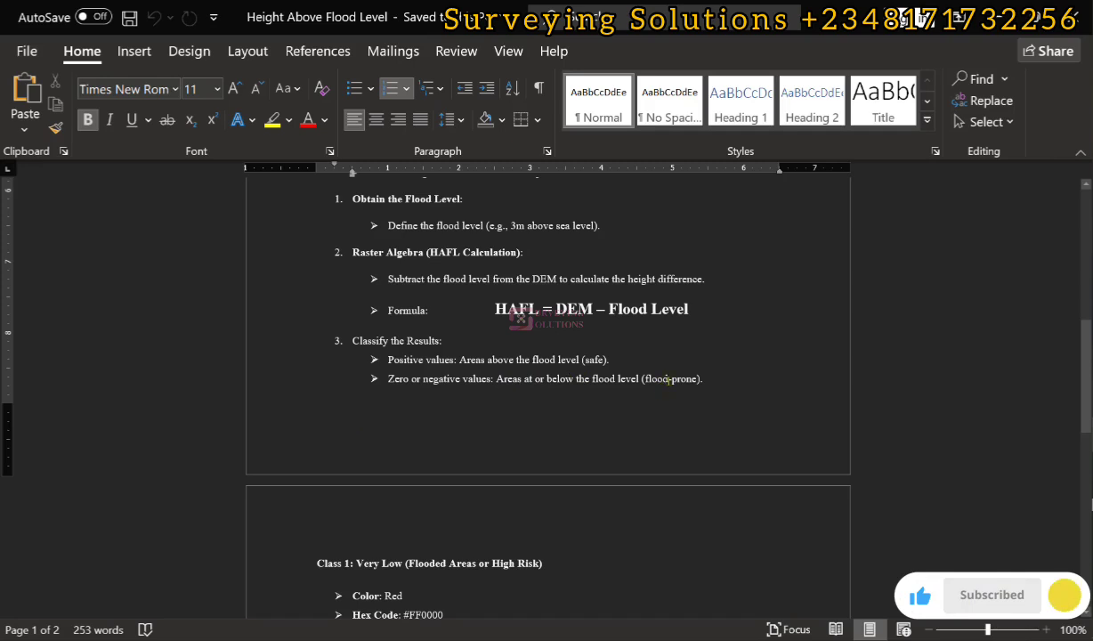
Review the class colours in the Word document, and set the HAFL layer's render type to Singleband pseudocolor in QGIS
scroll(352, 569, "down", 3)
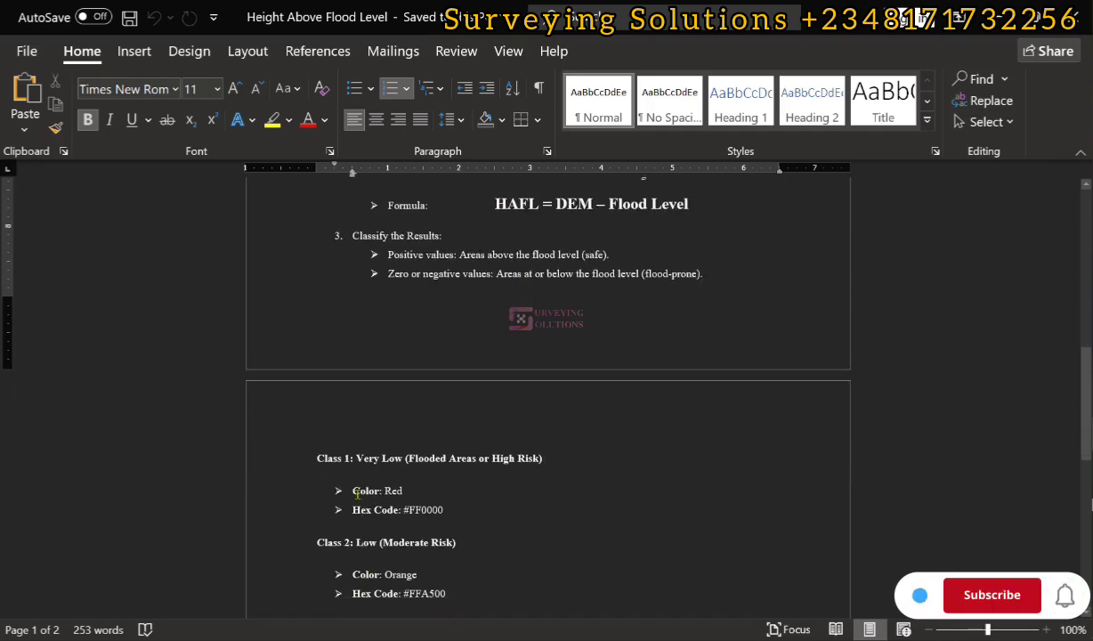
scroll(362, 468, "down", 6)
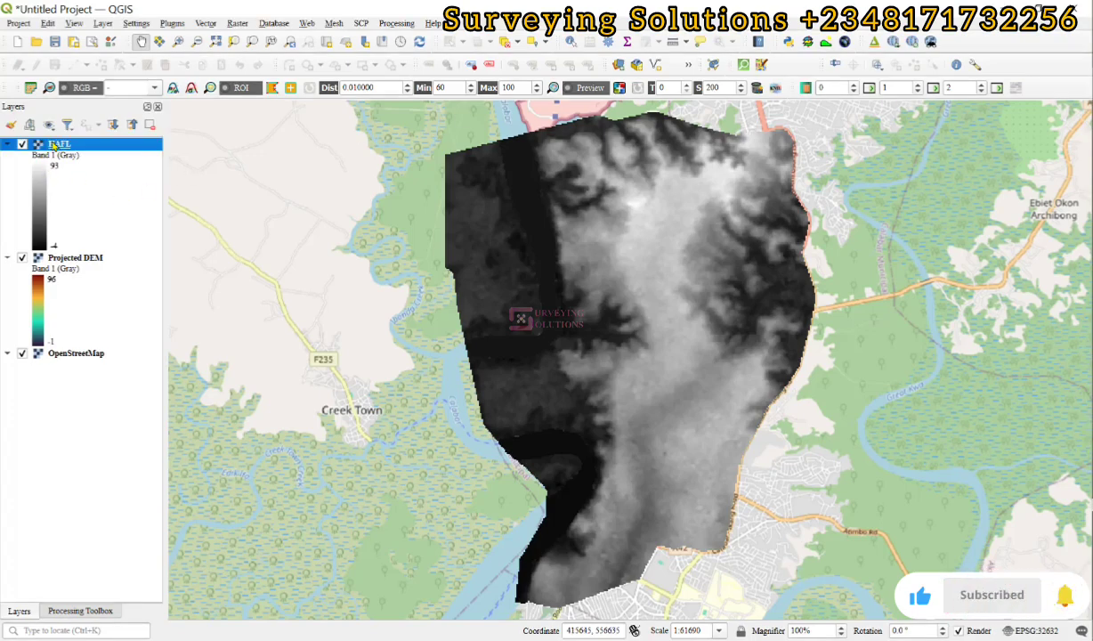
double_click(54, 145)
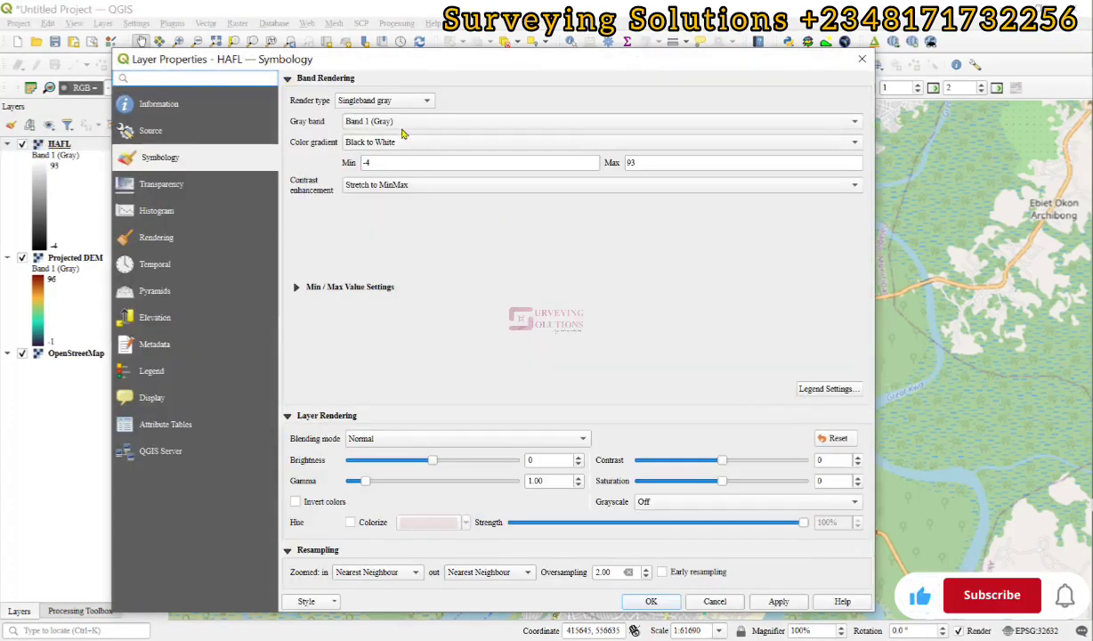
left_click(361, 104)
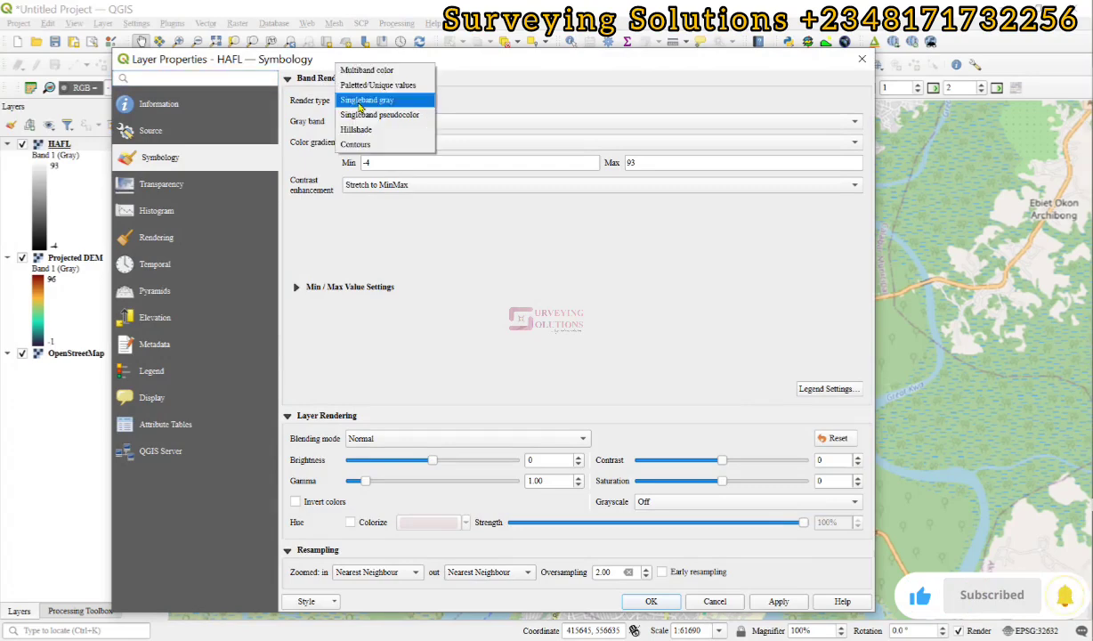
left_click(361, 116)
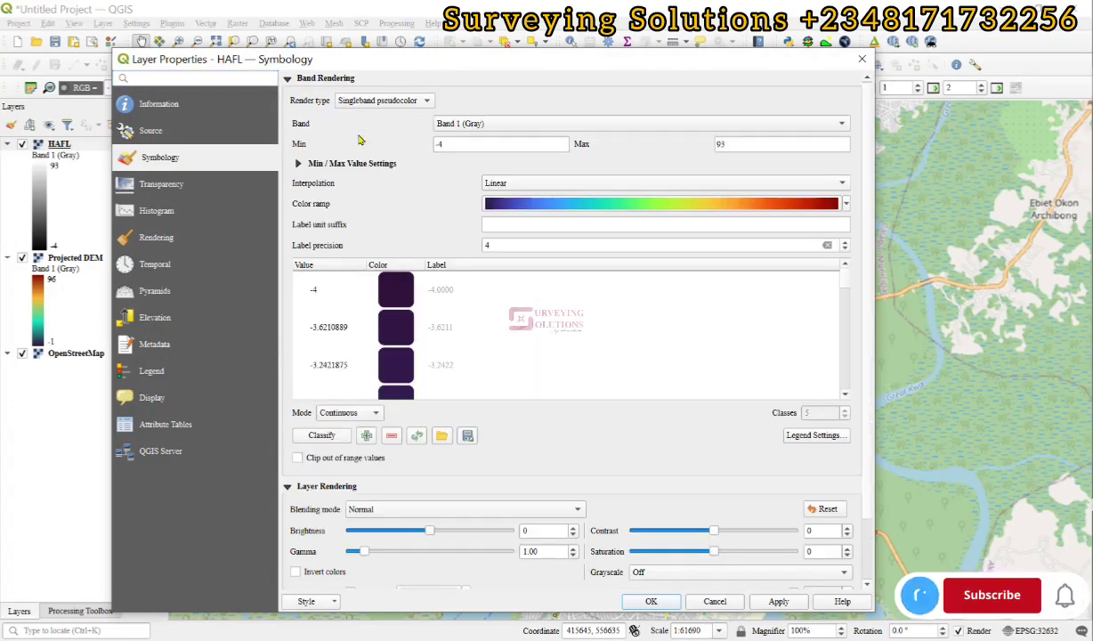
Classify the HAFL layer in Equal Interval mode with 4 classes and set the label precision to 0
left_click(353, 413)
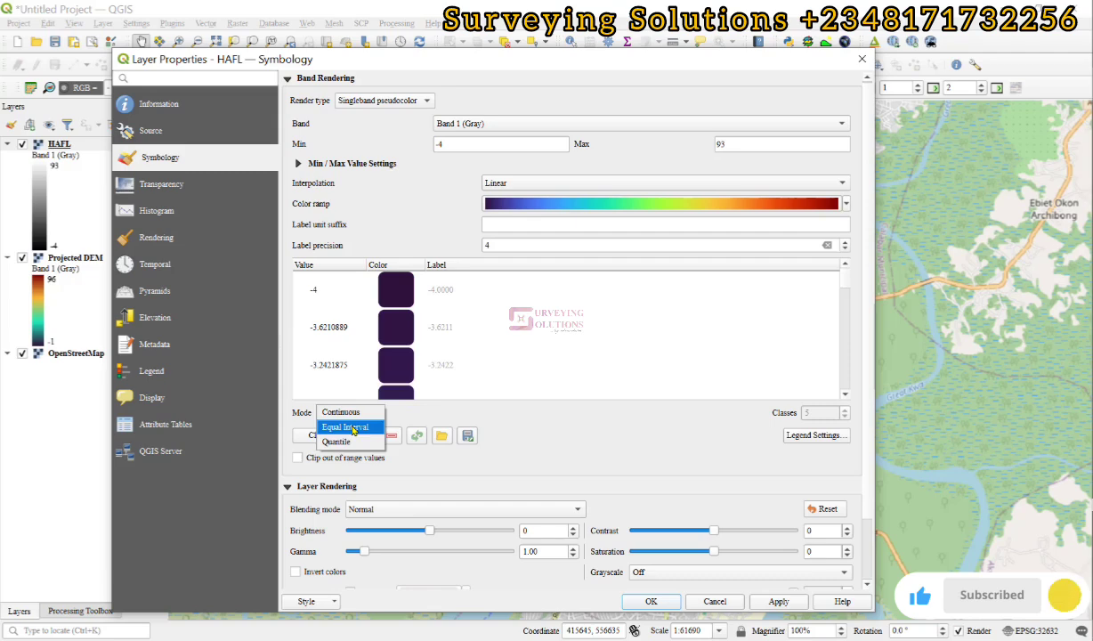
left_click(353, 428)
left_click_drag(822, 416, 782, 413)
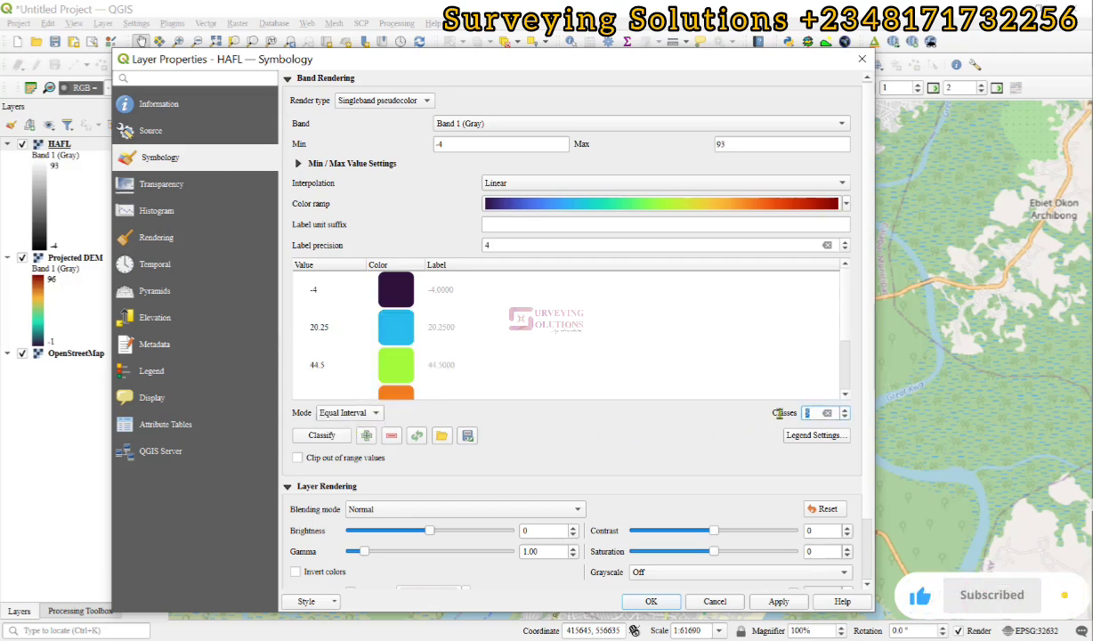
type("4")
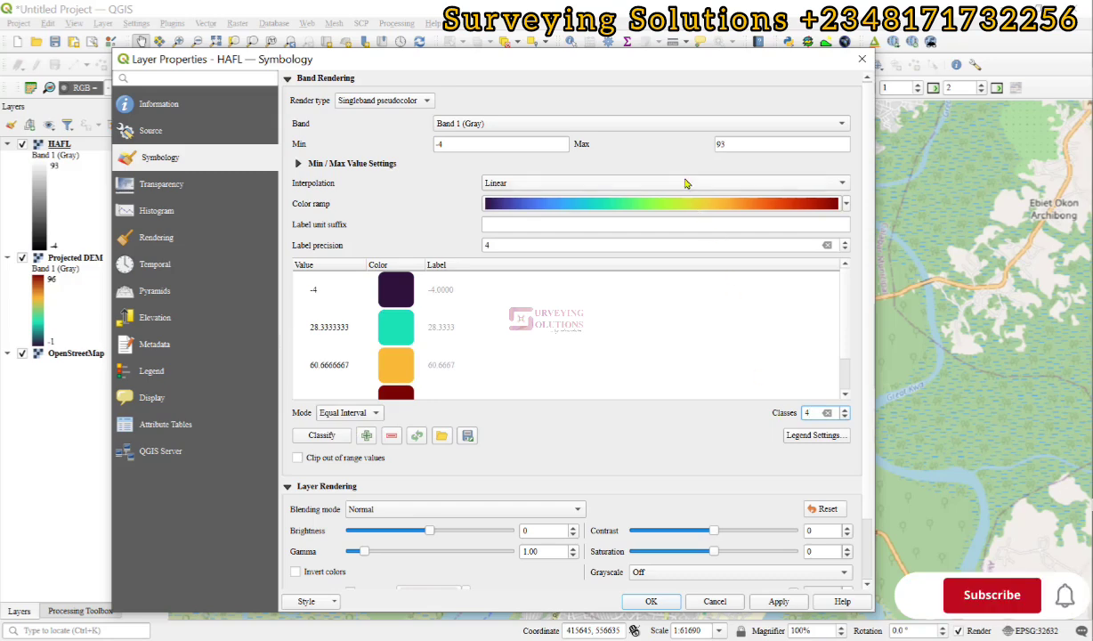
double_click(486, 247)
type("0000")
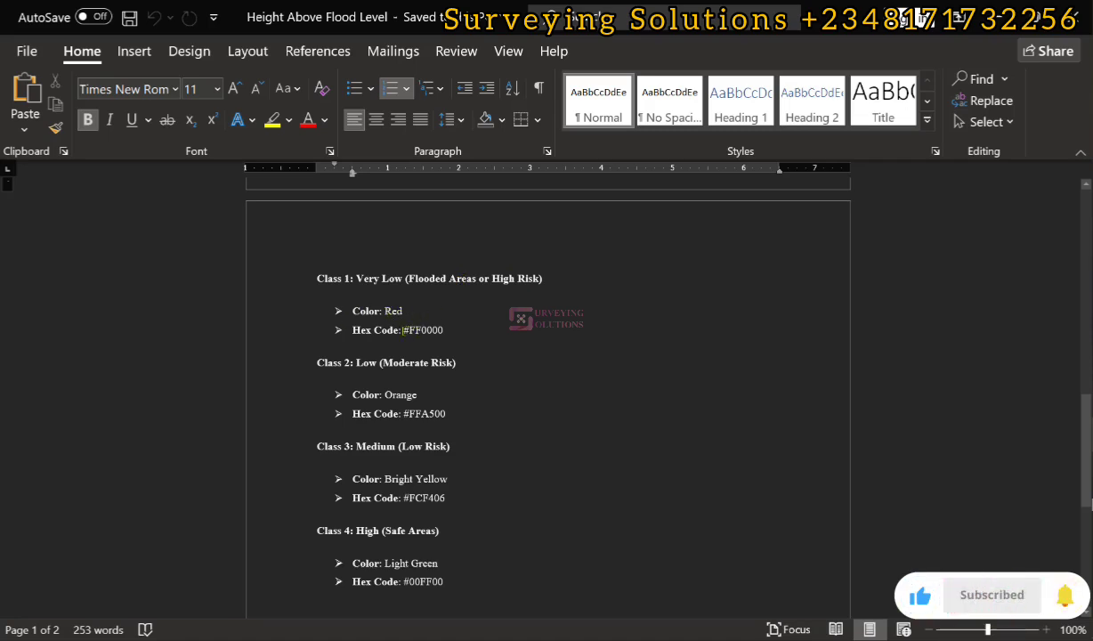
Copy the Class 1 hex code from the Word document and set the lowest HAFL class colour to #FF0000 in QGIS
left_click_drag(405, 330, 443, 330)
key("ctrl+c")
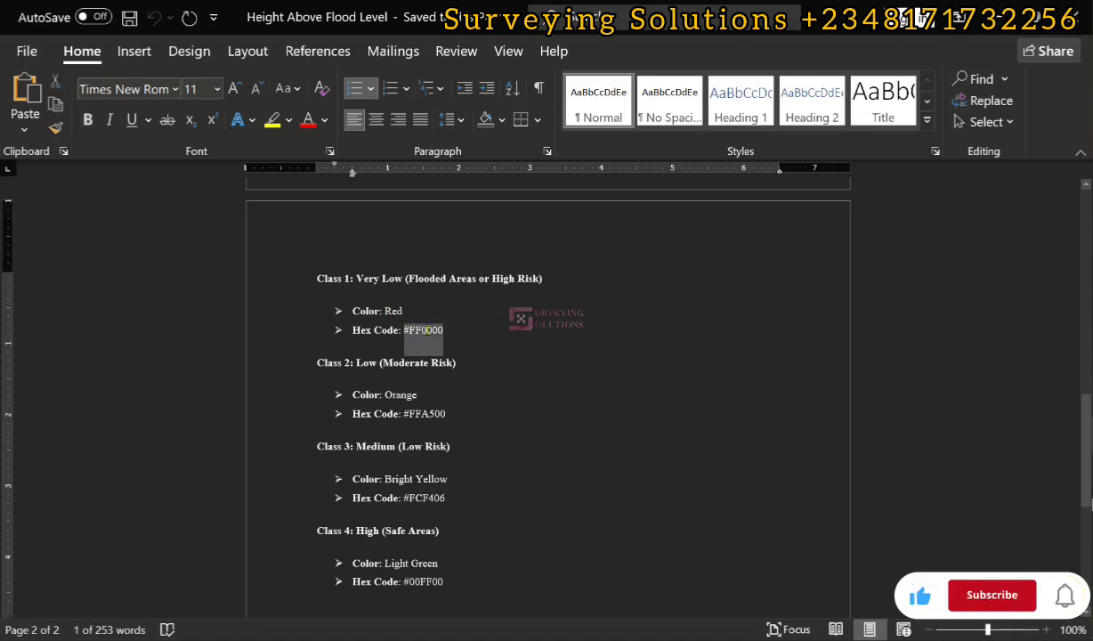
key("alt+Tab")
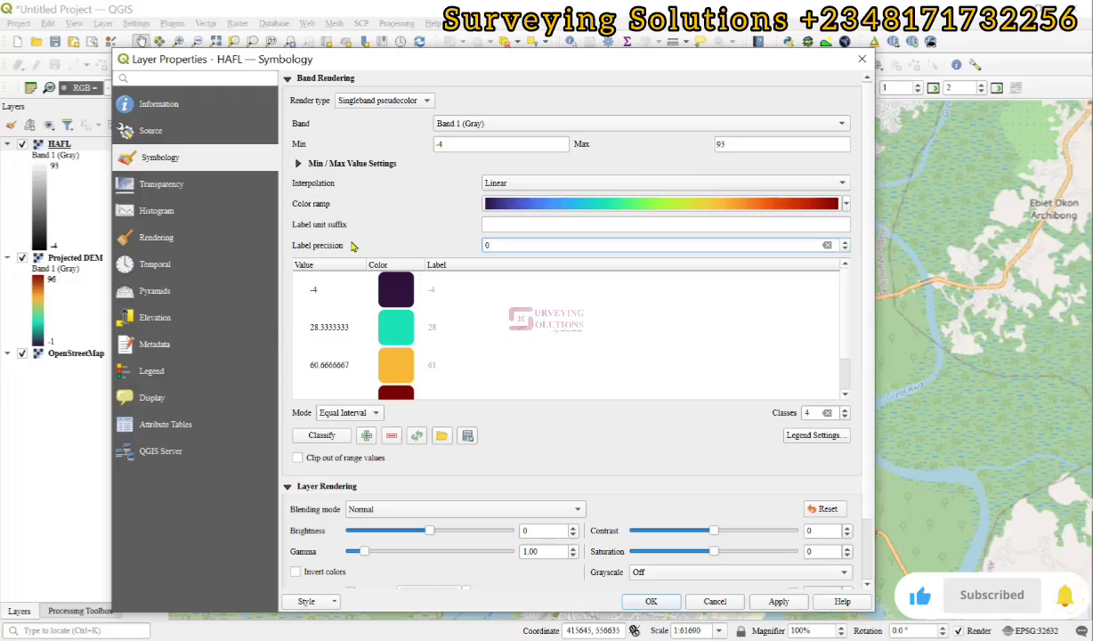
double_click(396, 300)
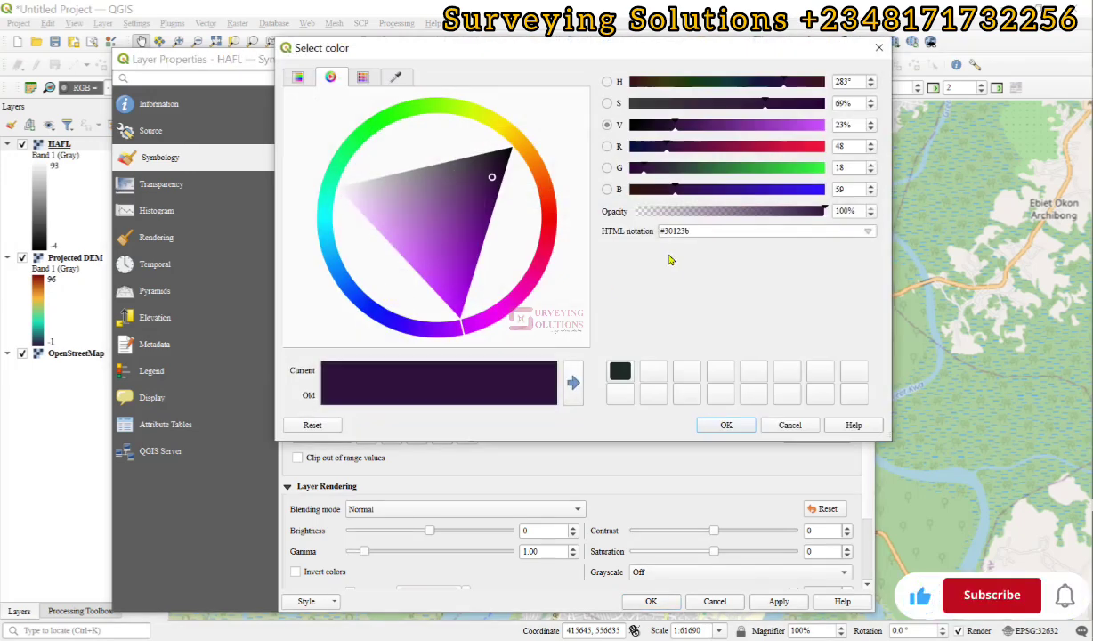
left_click_drag(686, 231, 659, 231)
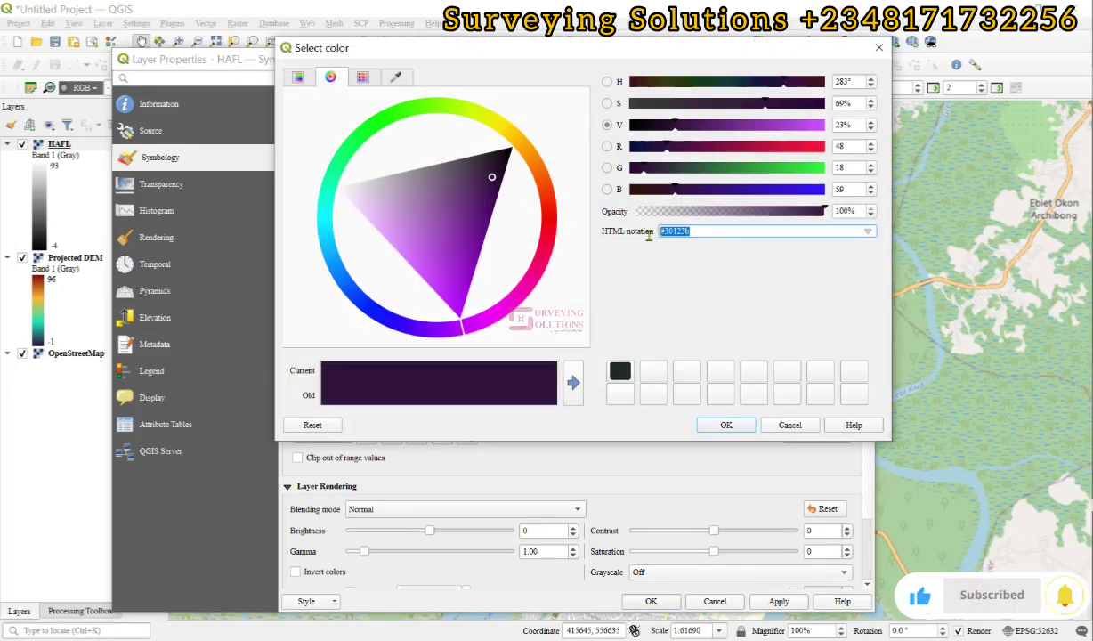
key("ctrl+v")
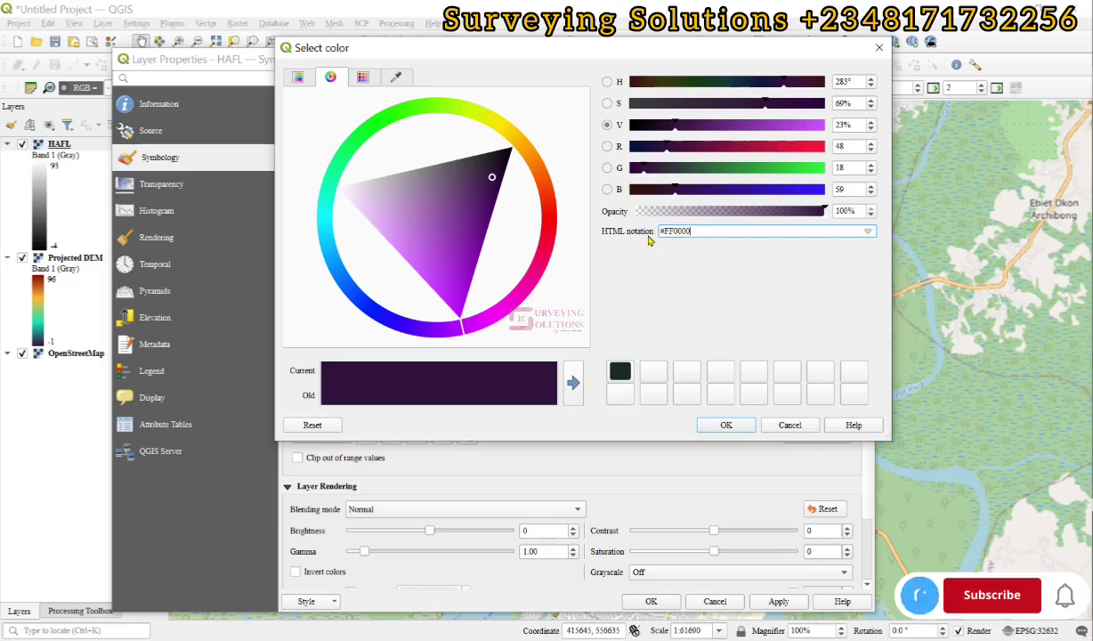
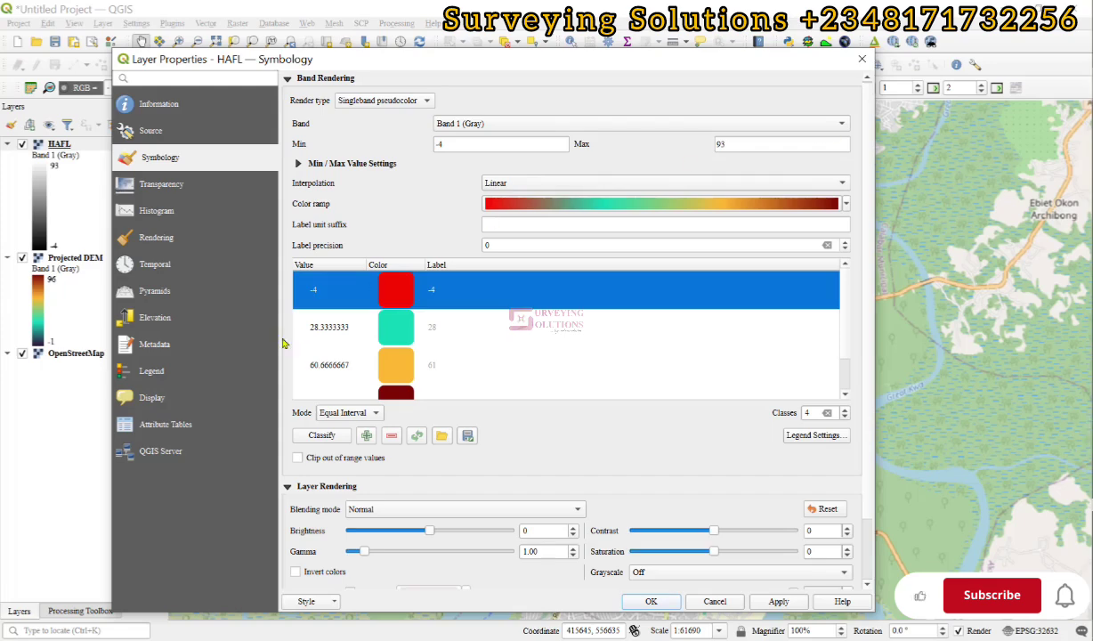
Set the colour of the second HAFL class to orange, #FFA500
double_click(390, 313)
triple_click(686, 231)
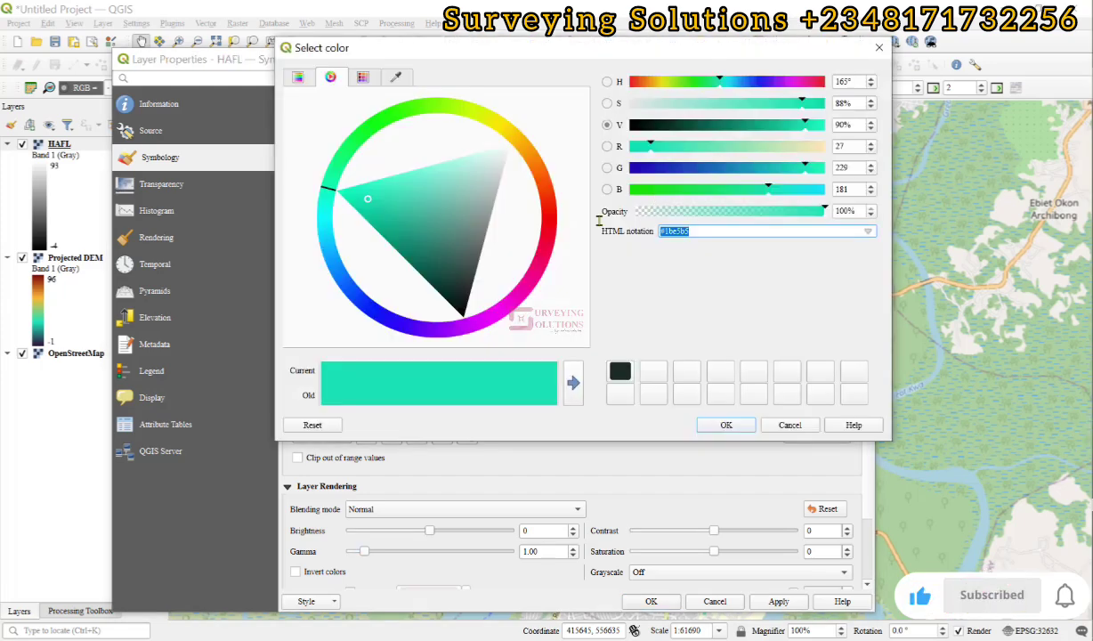
type("#ffa500")
left_click(726, 424)
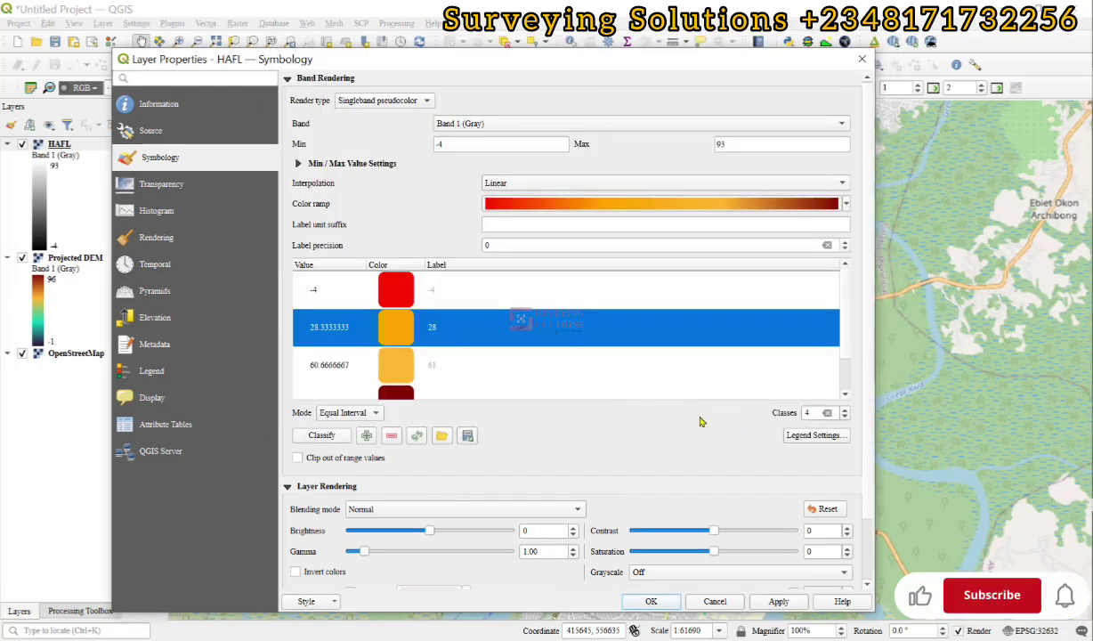
Copy the Class 3 hex code from the Word document and set the third HAFL class colour to #FCF406 in QGIS
double_click(396, 368)
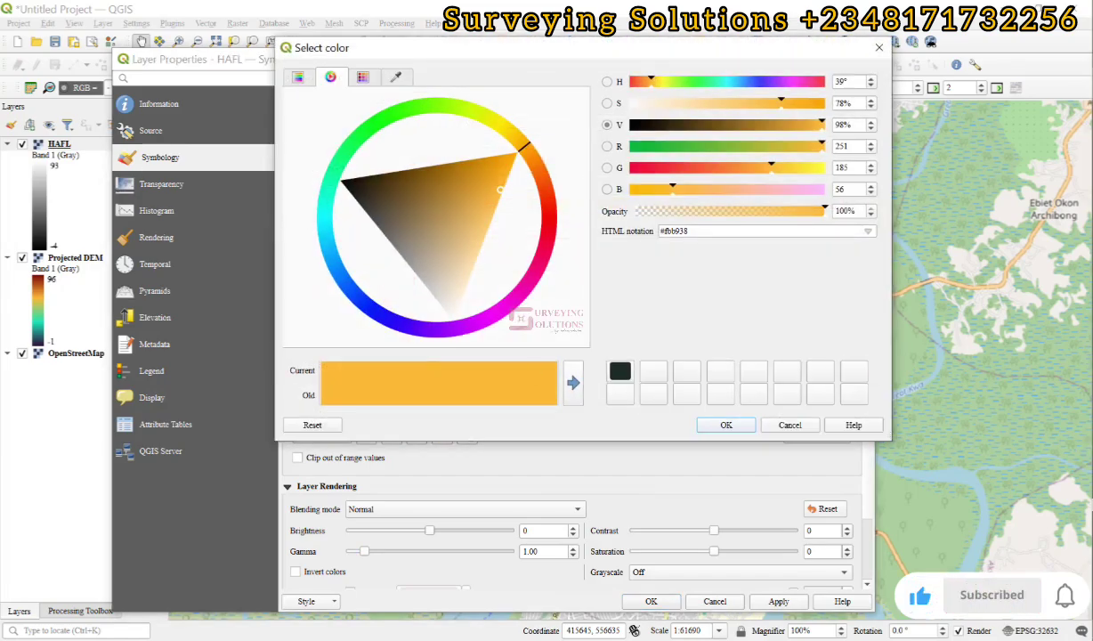
key("alt+Tab")
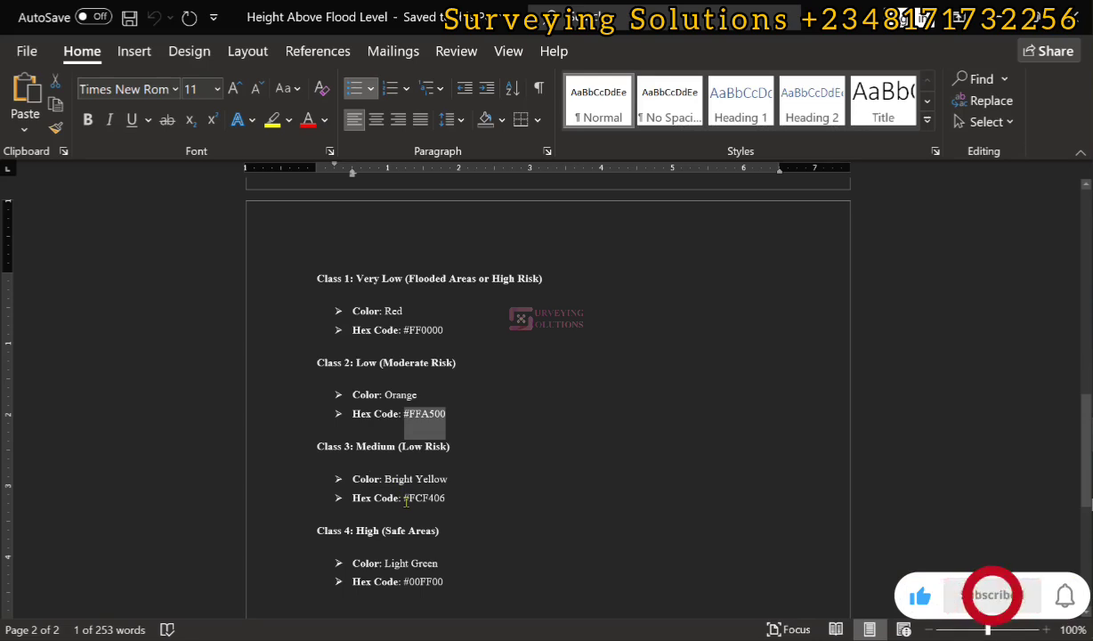
left_click_drag(405, 500, 424, 499)
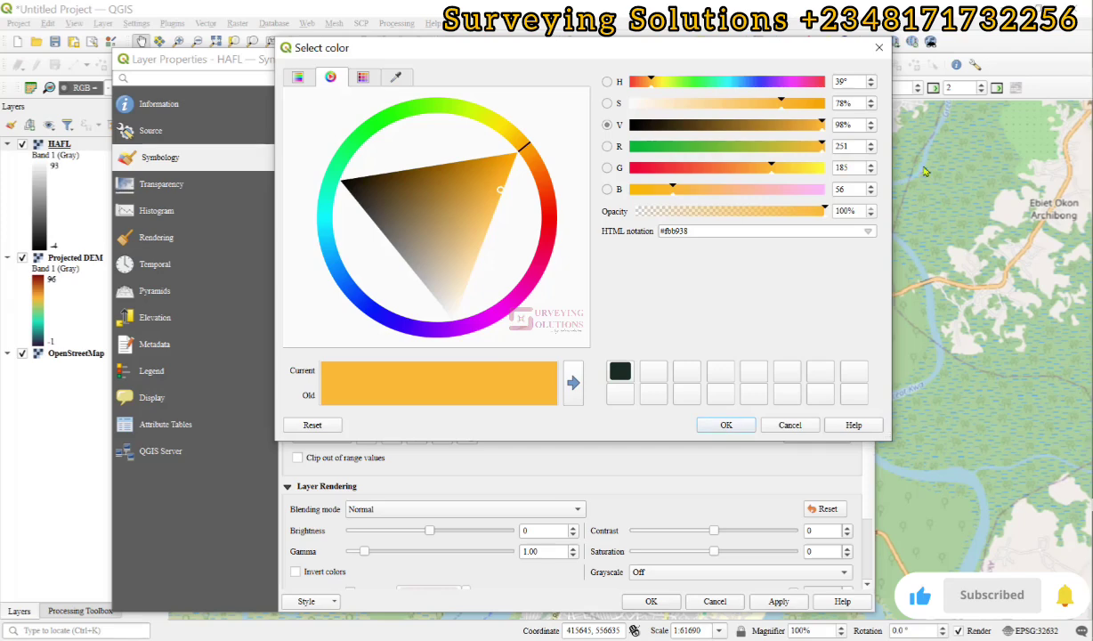
left_click_drag(697, 231, 614, 230)
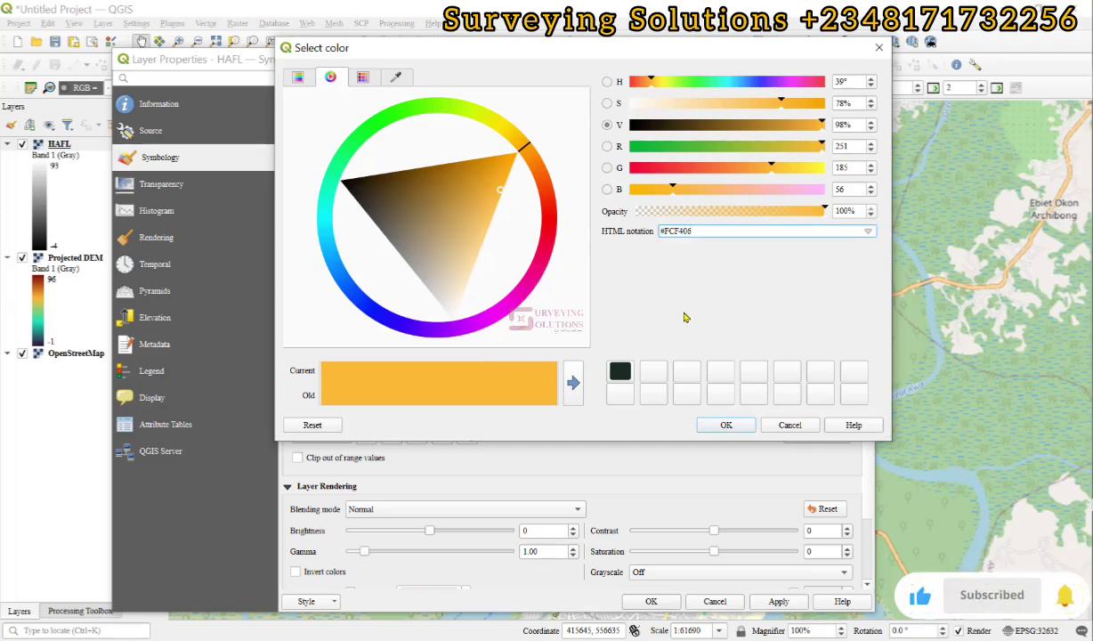
left_click(726, 424)
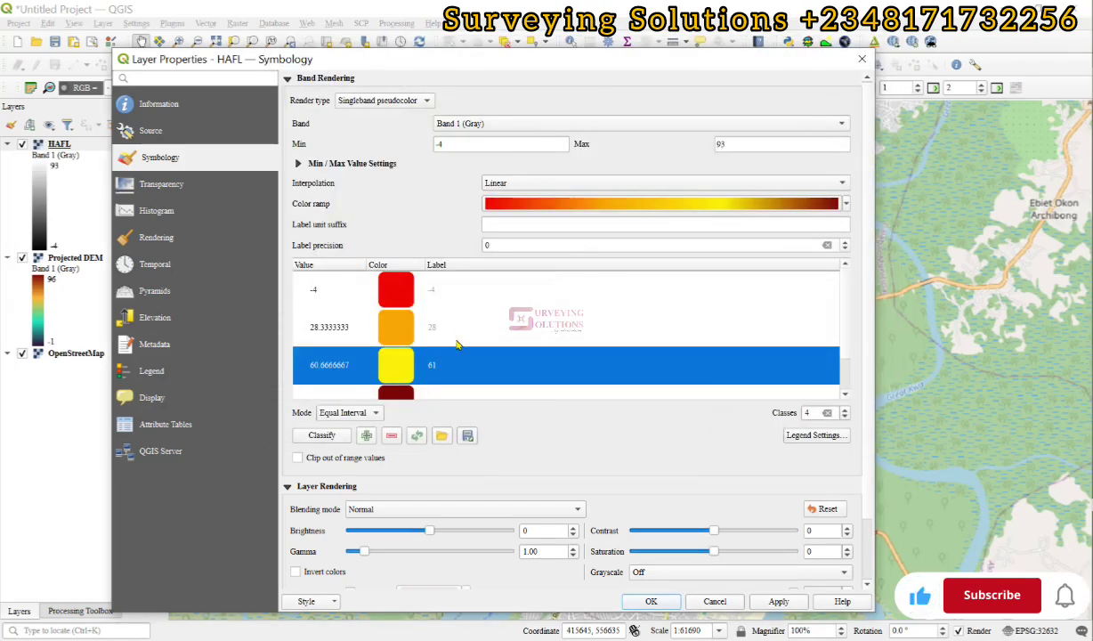
Copy the Class 4 hex code from the Word document and set the highest HAFL class colour to #00FF00 in QGIS
scroll(456, 344, "down", 2)
double_click(401, 318)
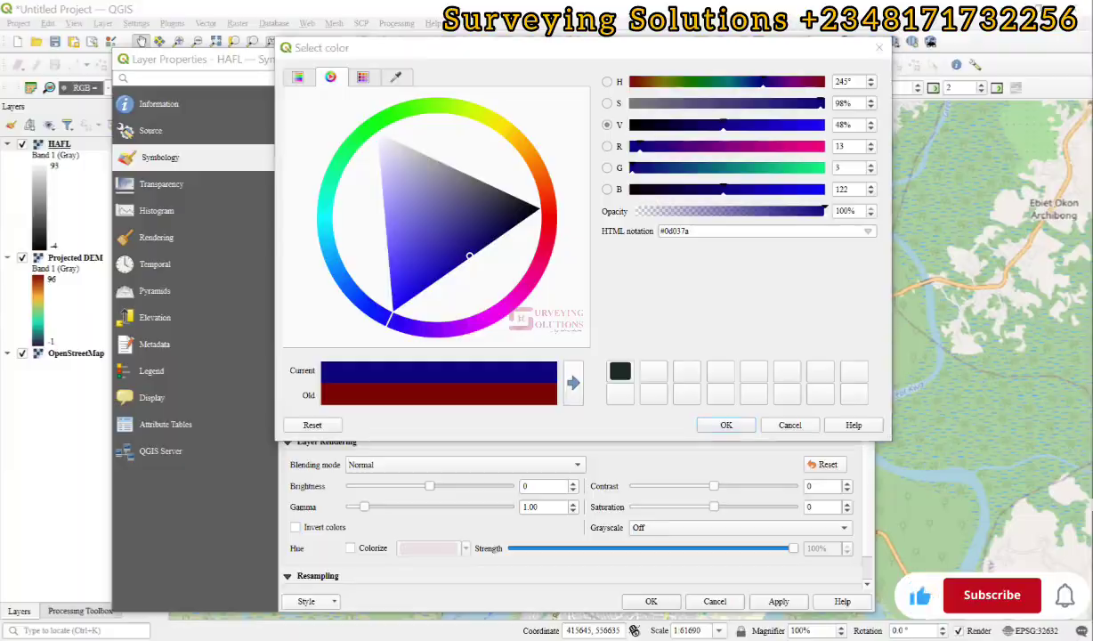
key("alt+Tab")
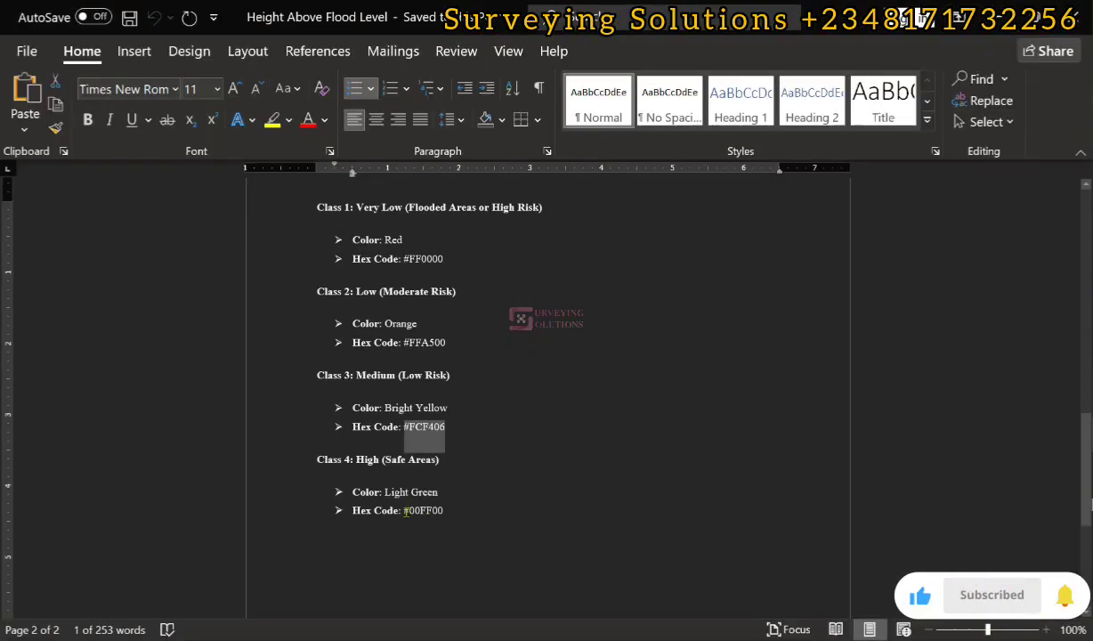
left_click_drag(403, 510, 449, 514)
left_click(449, 514)
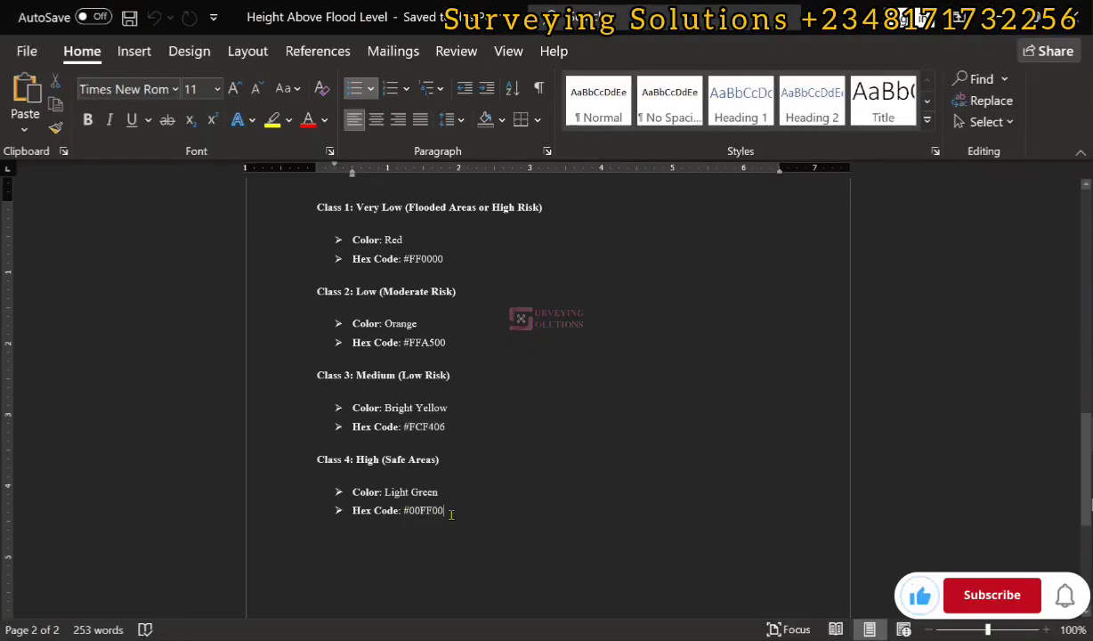
key("shift+Left")
key("shift+Left")
key("shift+Left")
key("shift+Left")
key("shift+Left")
key("shift+Left")
key("shift+Left")
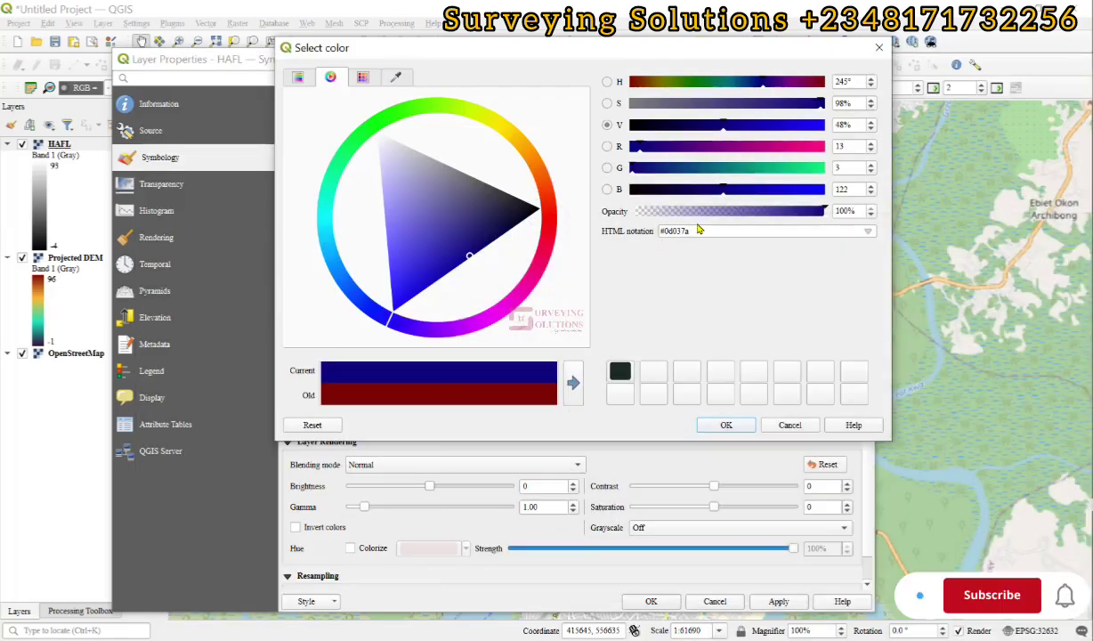
left_click_drag(690, 230, 564, 222)
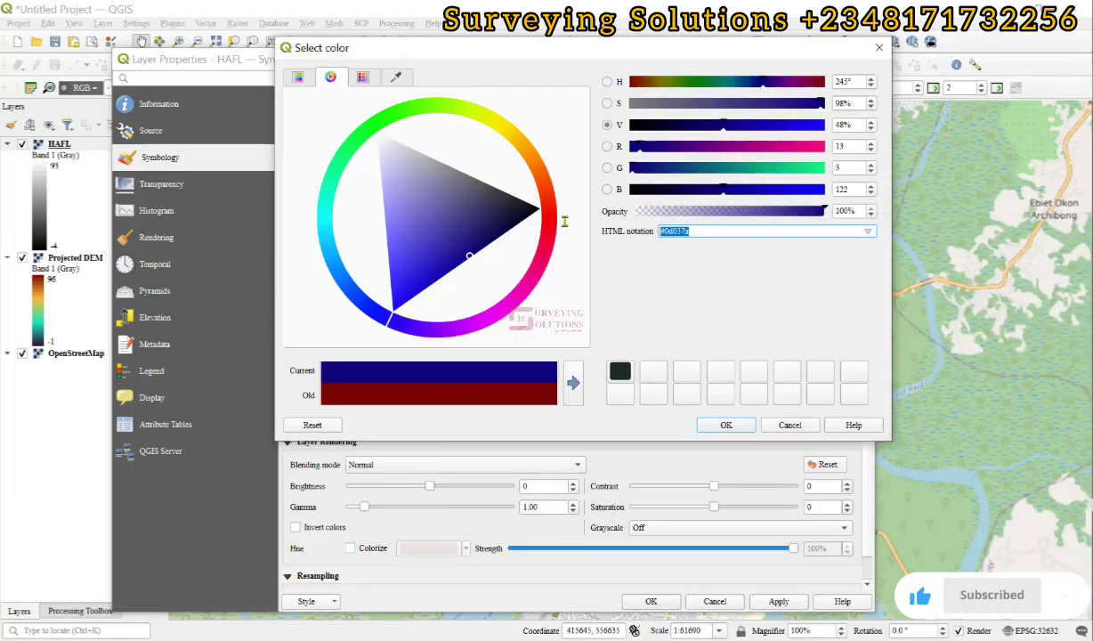
left_click(724, 426)
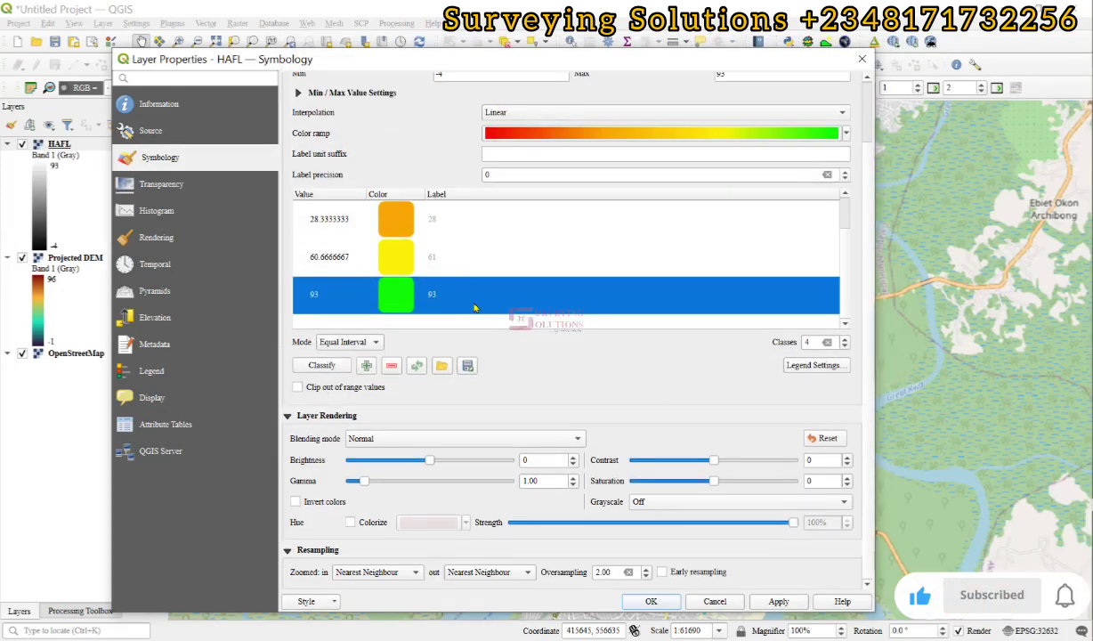
Check the four class colours and apply the symbology to the HAFL layer, closing its properties
scroll(465, 280, "up", 1)
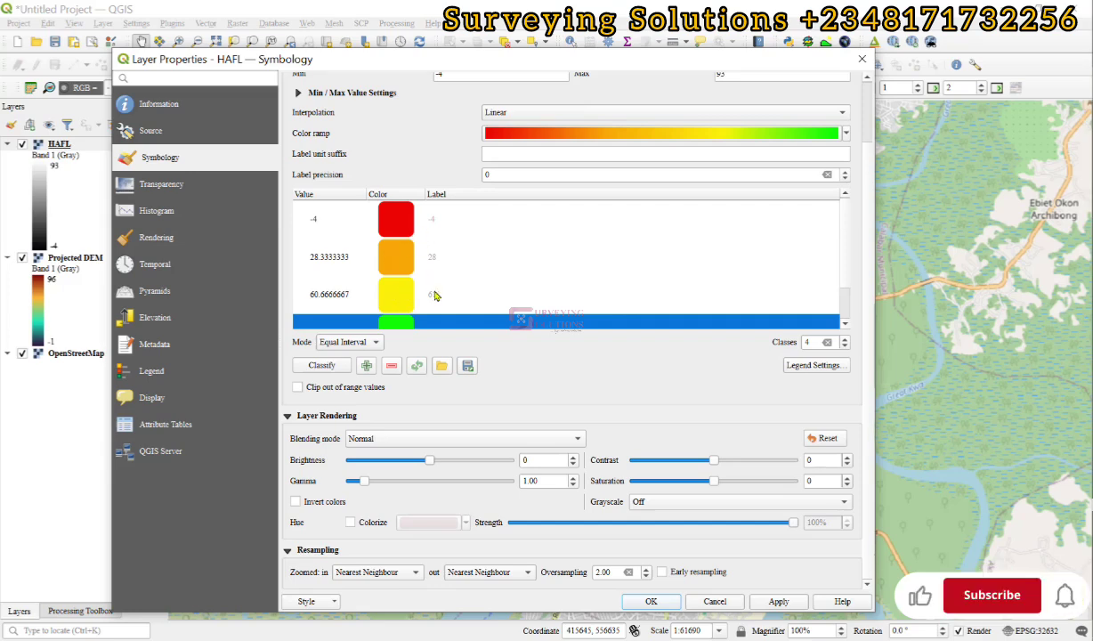
scroll(422, 290, "down", 1)
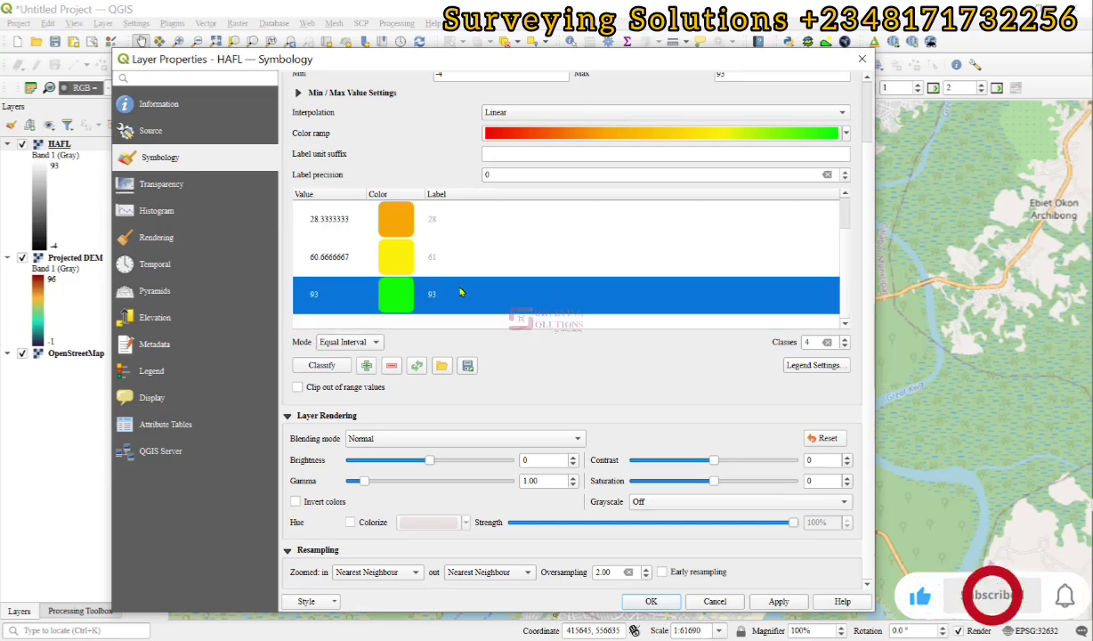
scroll(414, 278, "up", 2)
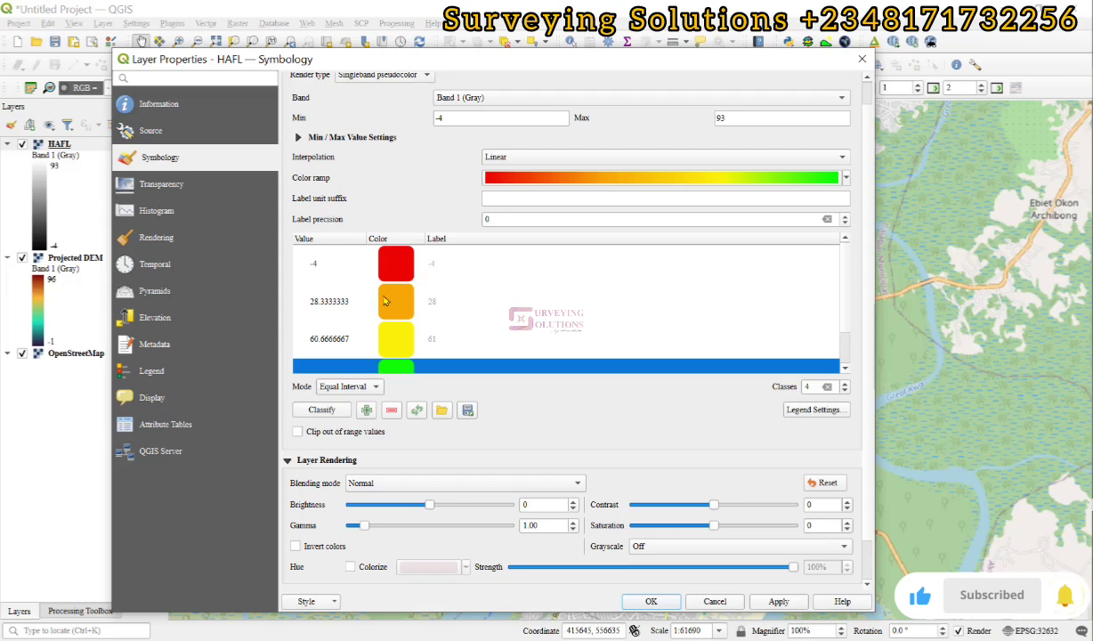
scroll(381, 342, "down", 1)
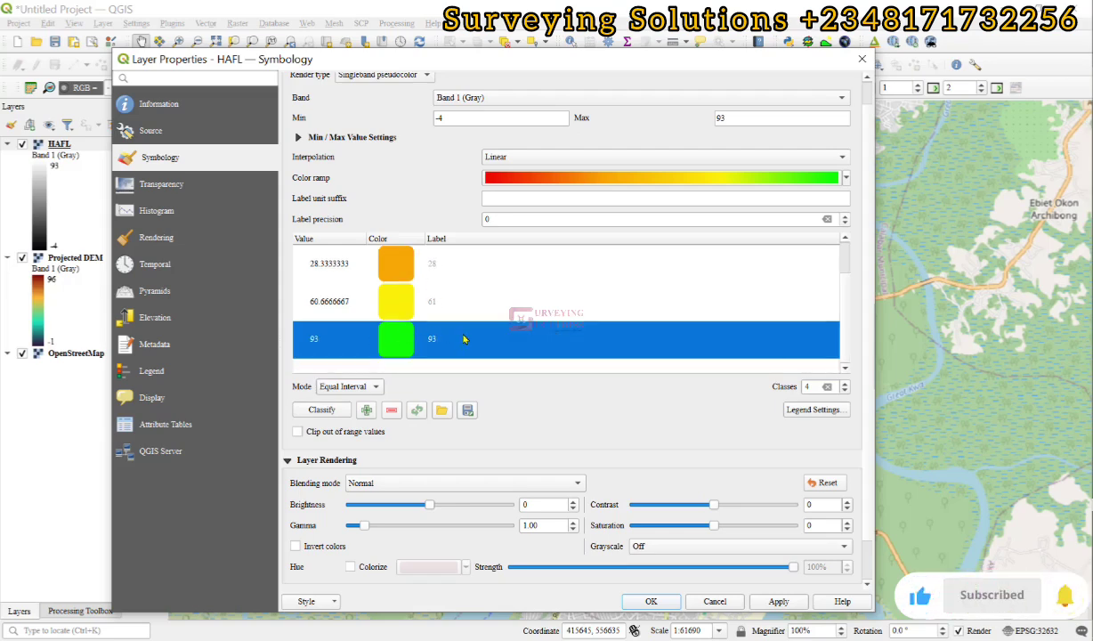
left_click(777, 602)
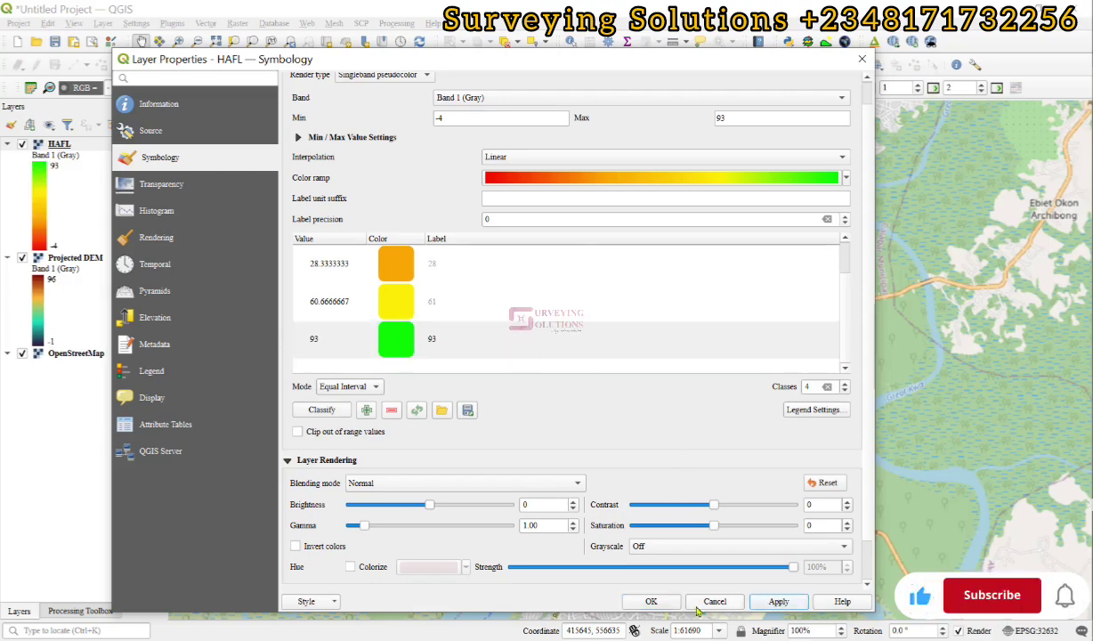
left_click(651, 603)
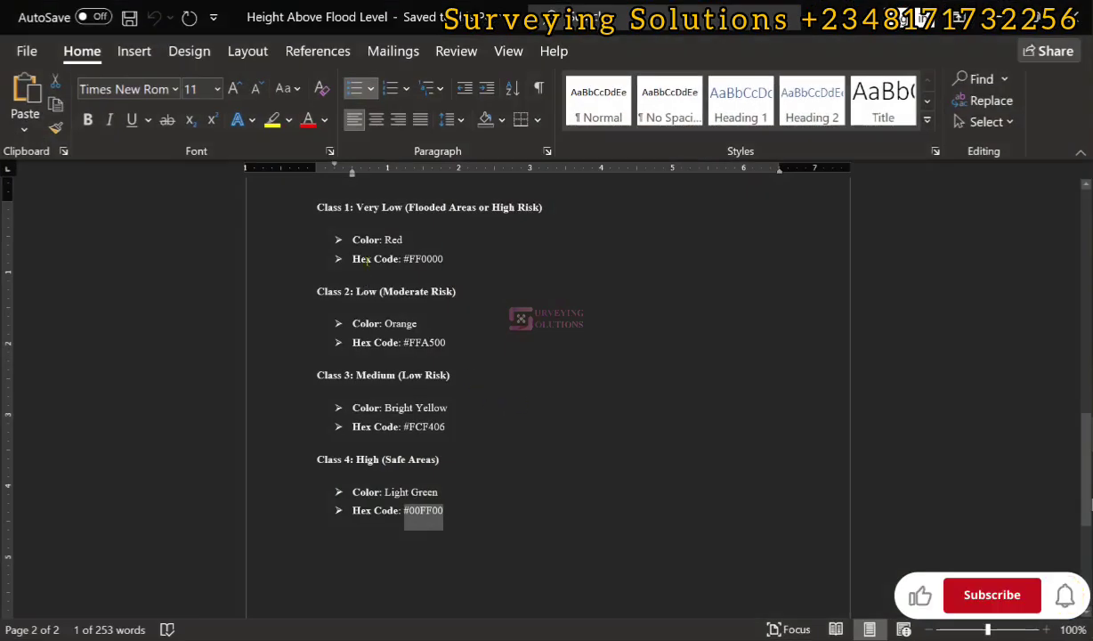
Reread the risk classes in the Word document, and hide the HAFL and Projected DEM layers in QGIS to inspect the river on OpenStreetMap
scroll(360, 240, "up", 1)
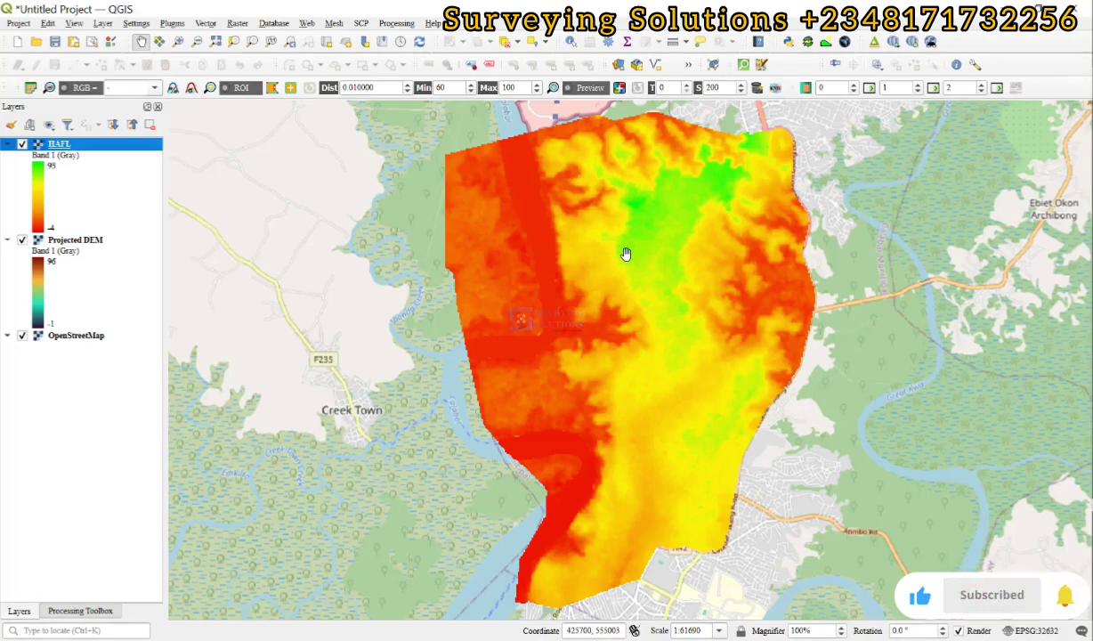
left_click(23, 145)
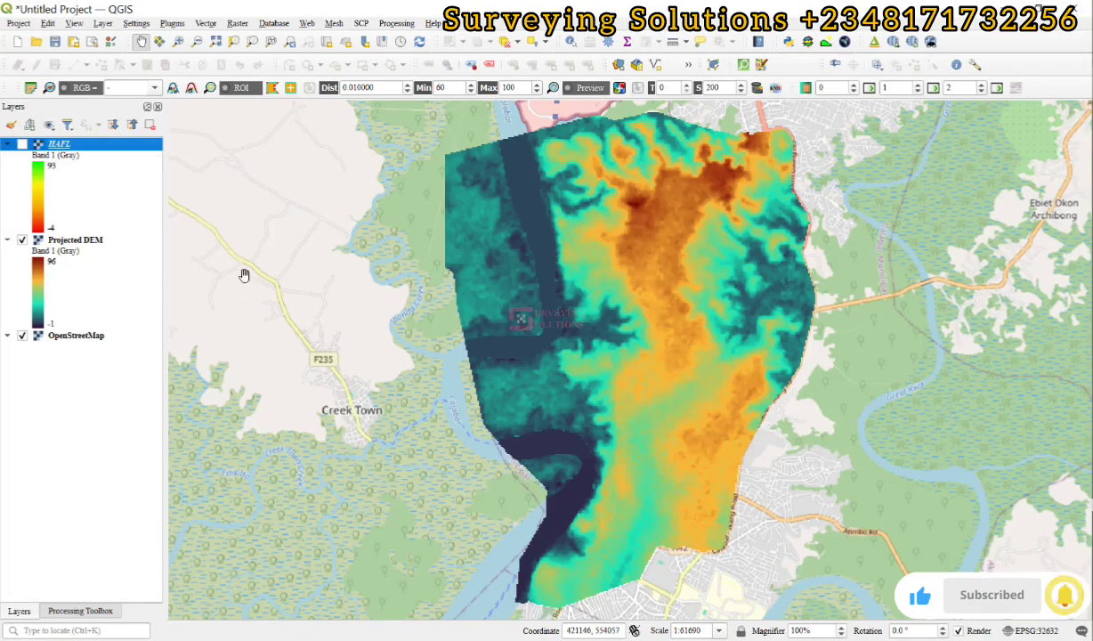
left_click(22, 240)
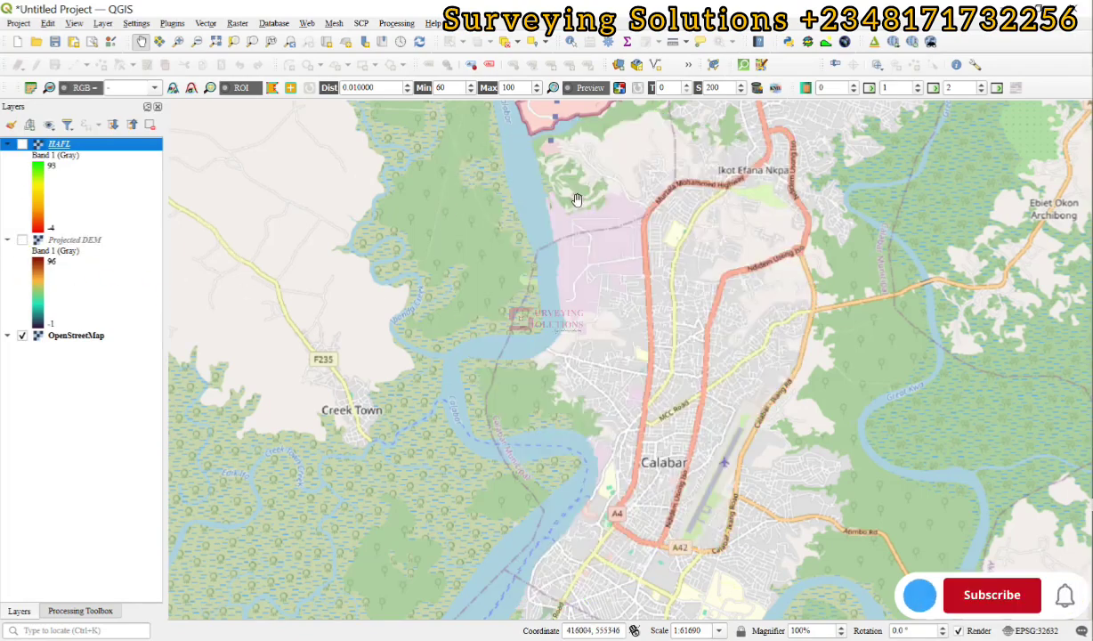
left_click_drag(507, 137, 531, 233)
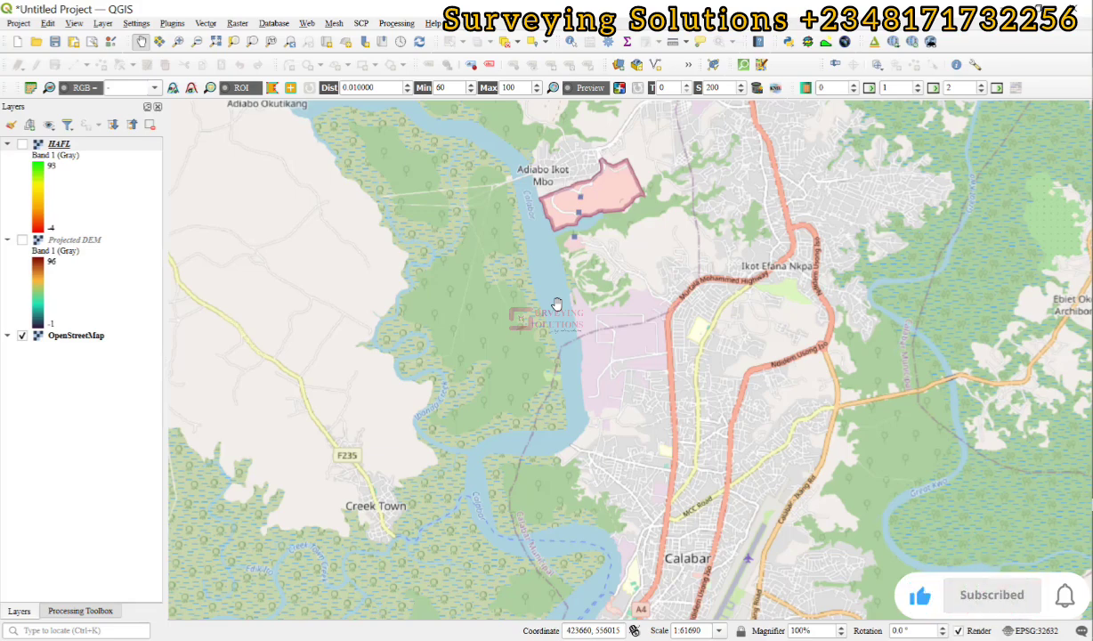
Show the HAFL layer again and identify its value at a point in the green high-lying area
left_click(21, 144)
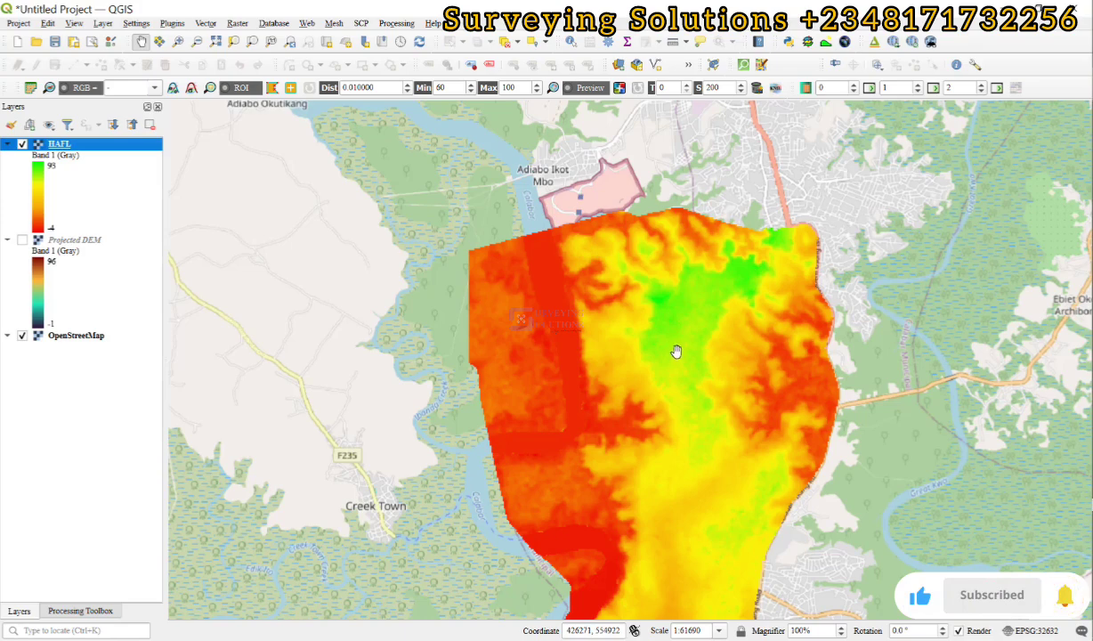
left_click(572, 44)
left_click(710, 279)
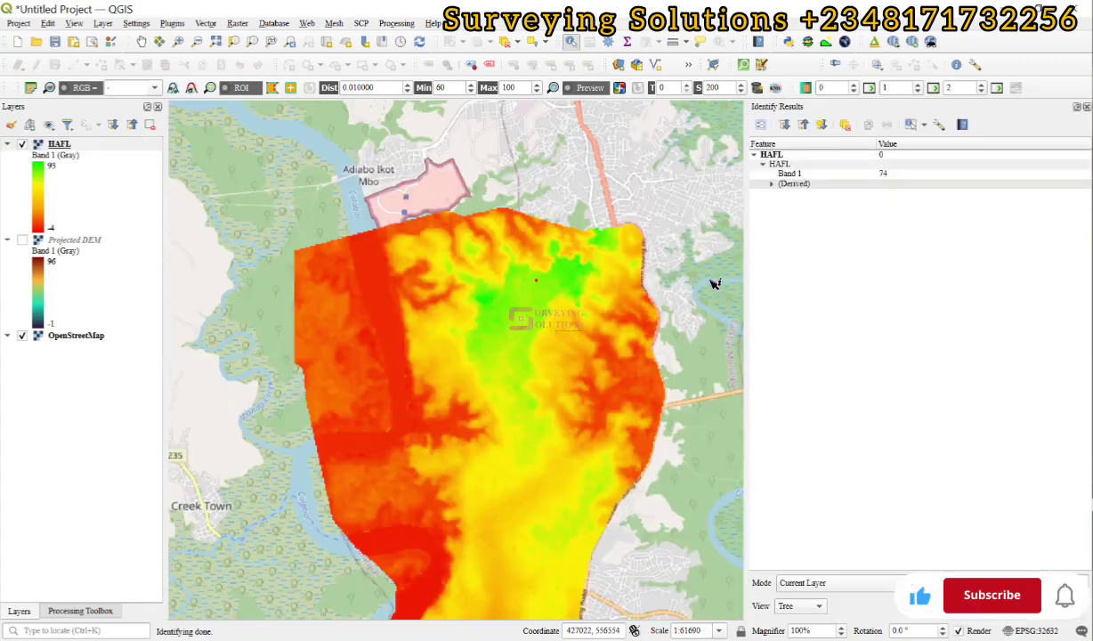
Identify HAFL values at several points across the green high ground, the red low-lying zones and the yellow-orange area to compare flood risk
left_click(578, 286)
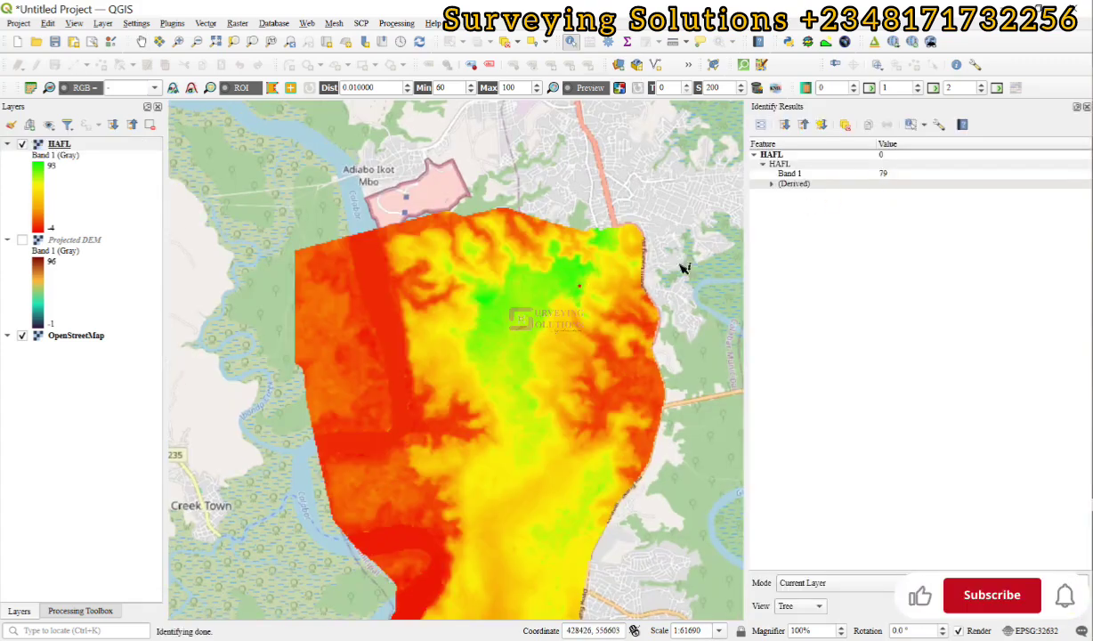
left_click(394, 314)
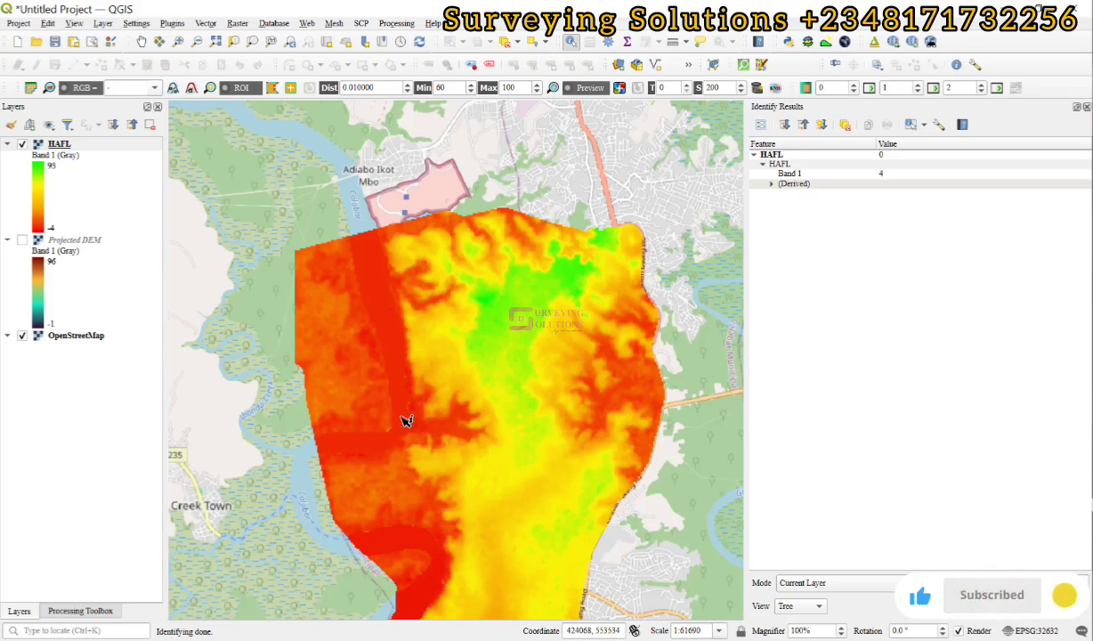
left_click(435, 578)
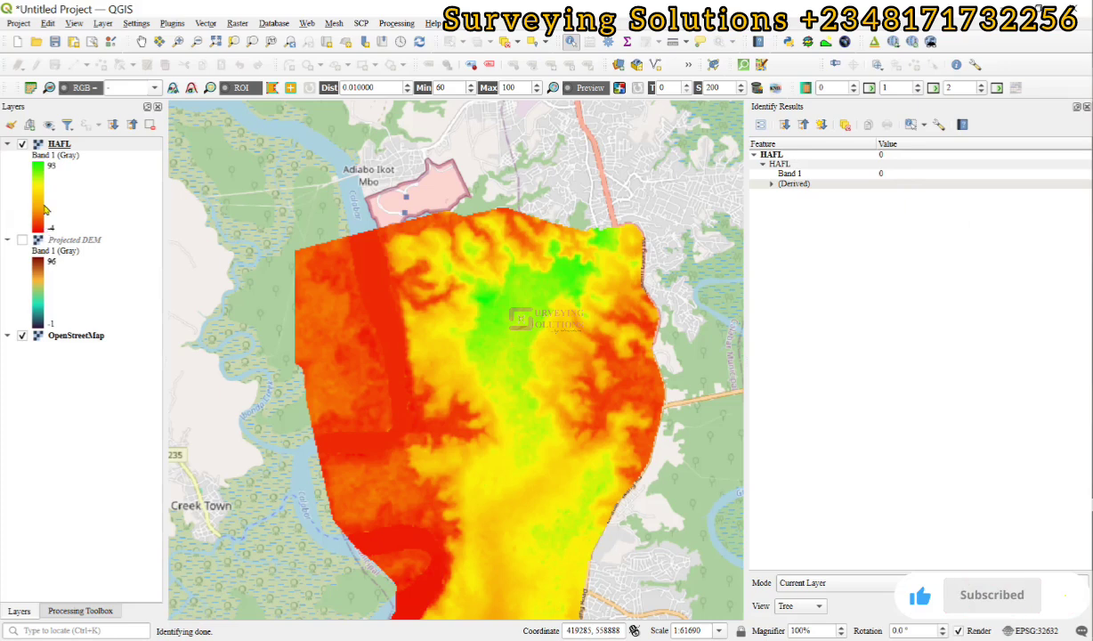
left_click(438, 336)
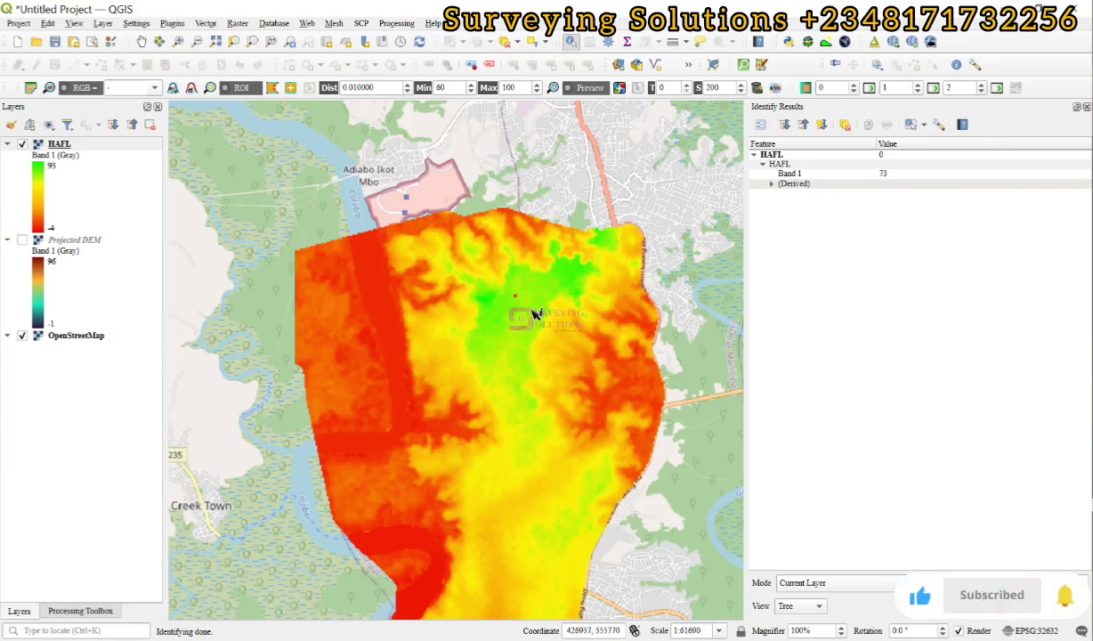
left_click_drag(524, 356, 534, 257)
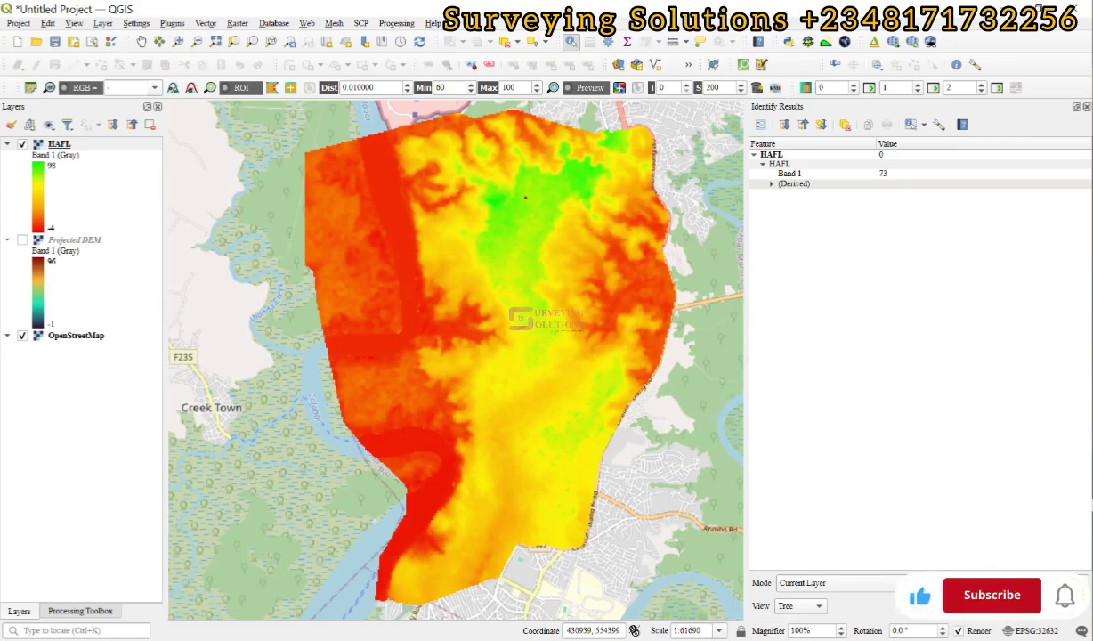
Switch to the Word document and review the HAFL formula, the rules for classifying results and the four risk classes with their colours
key("alt+Tab")
scroll(590, 319, "up", 5)
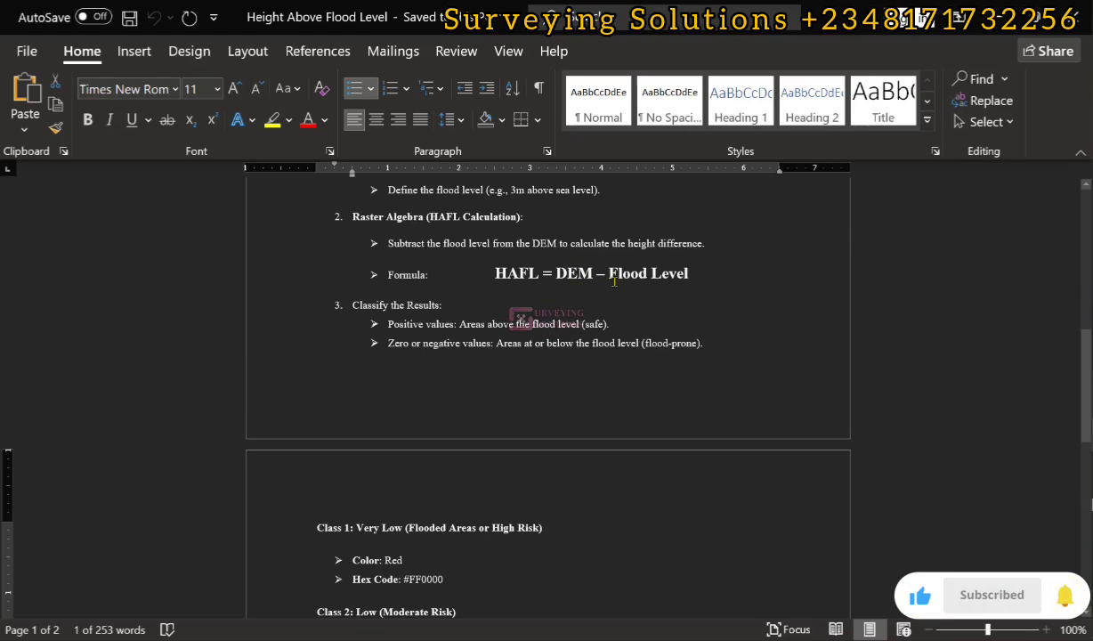
scroll(653, 276, "up", 2)
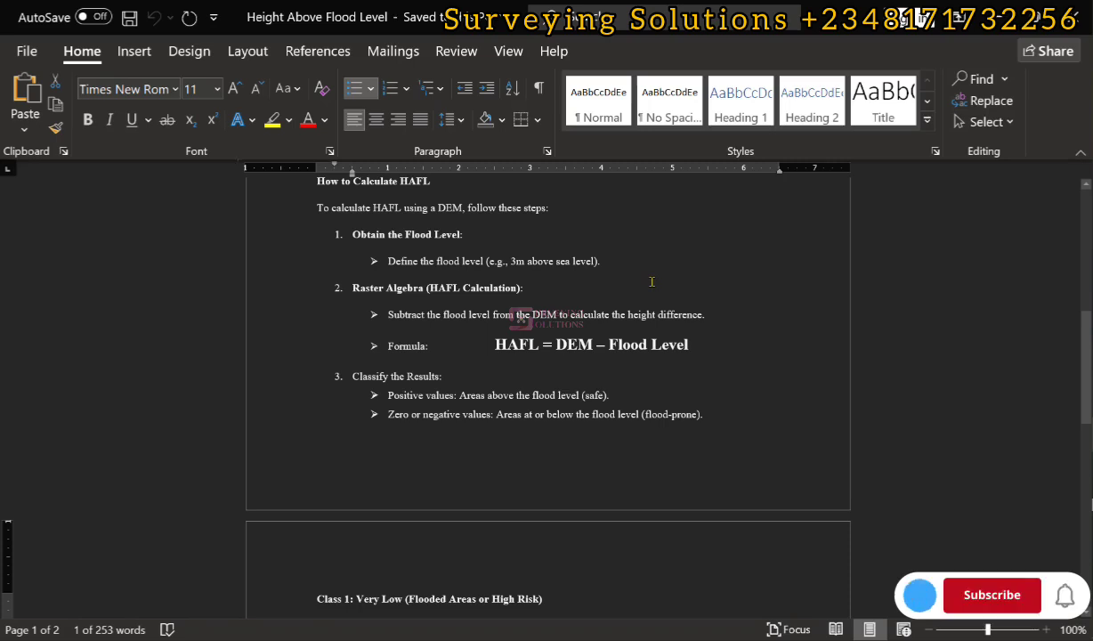
scroll(635, 324, "down", 5)
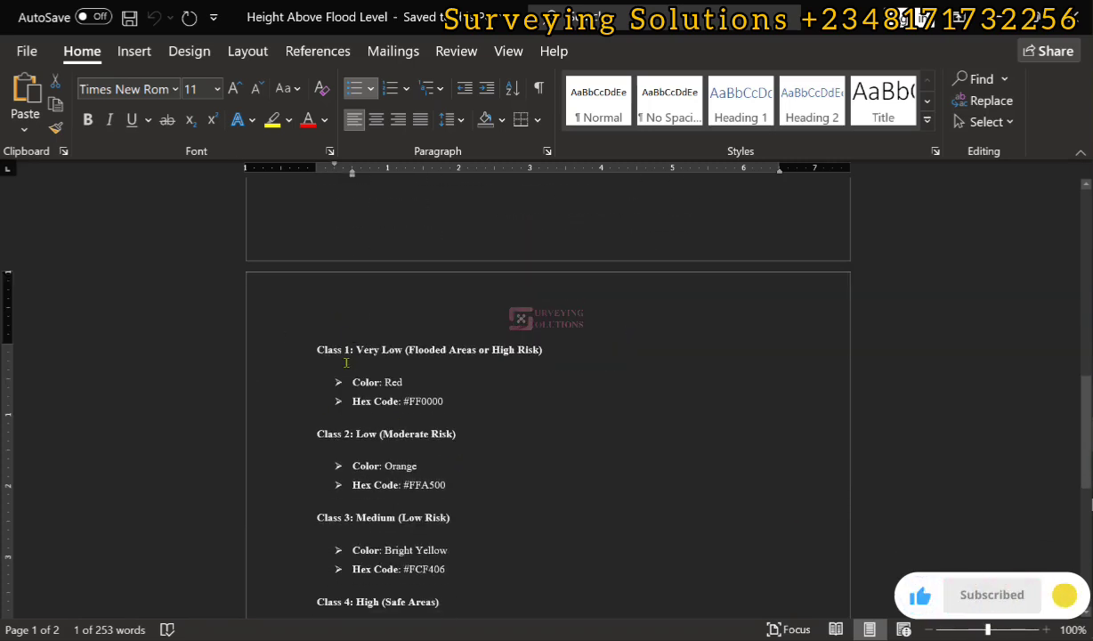
scroll(342, 356, "down", 2)
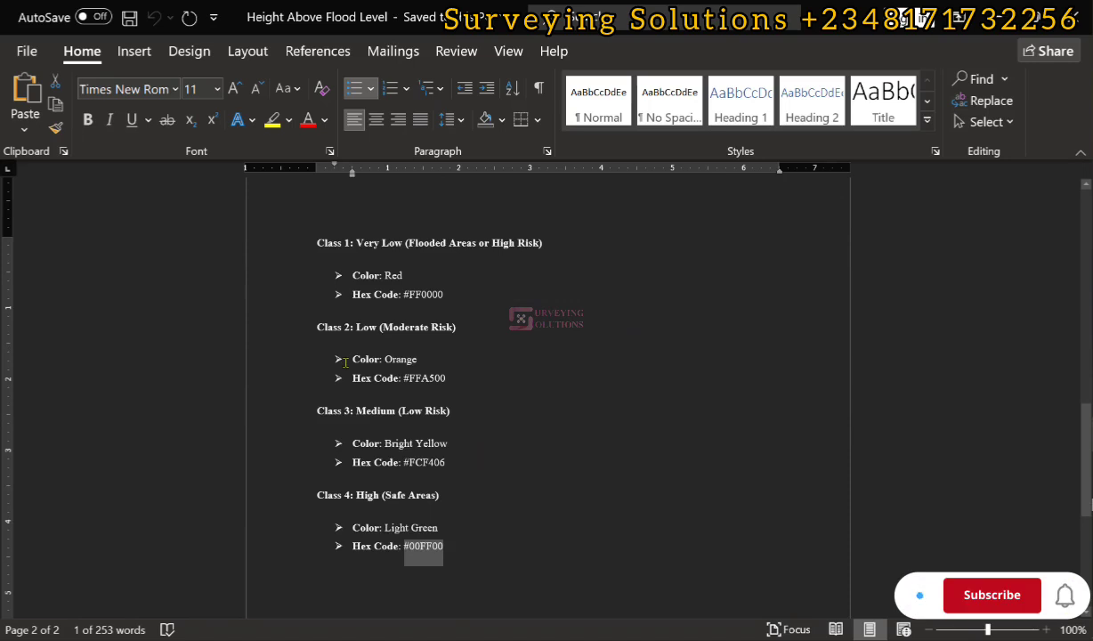